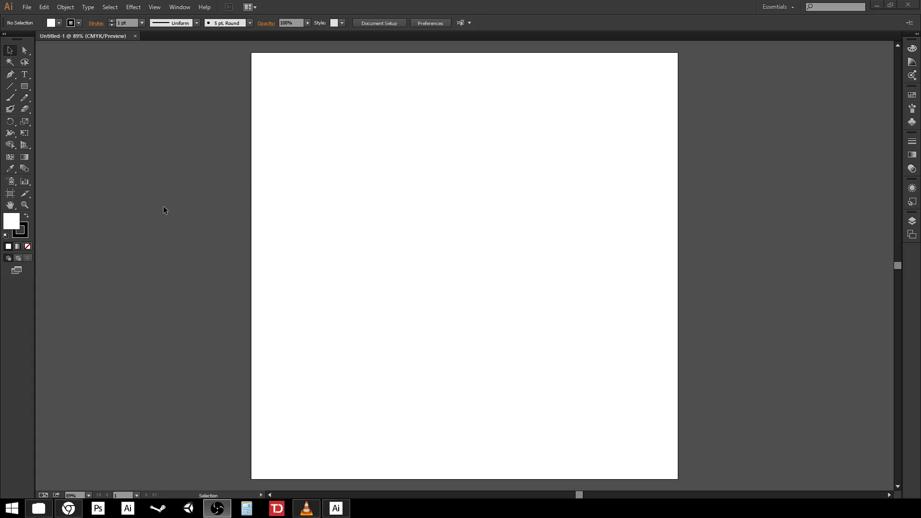
Draw a wide ellipse across the middle of the artboard with the Ellipse tool.
left_click(26, 88)
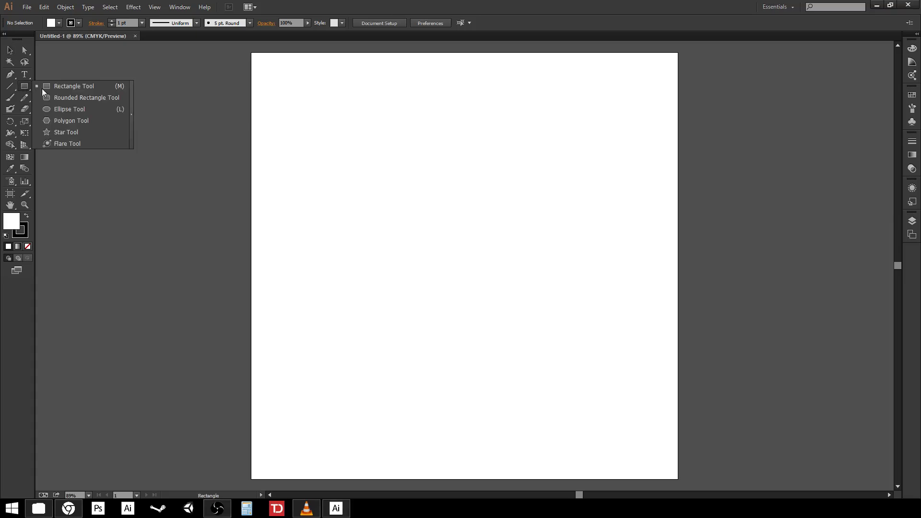
left_click(99, 114)
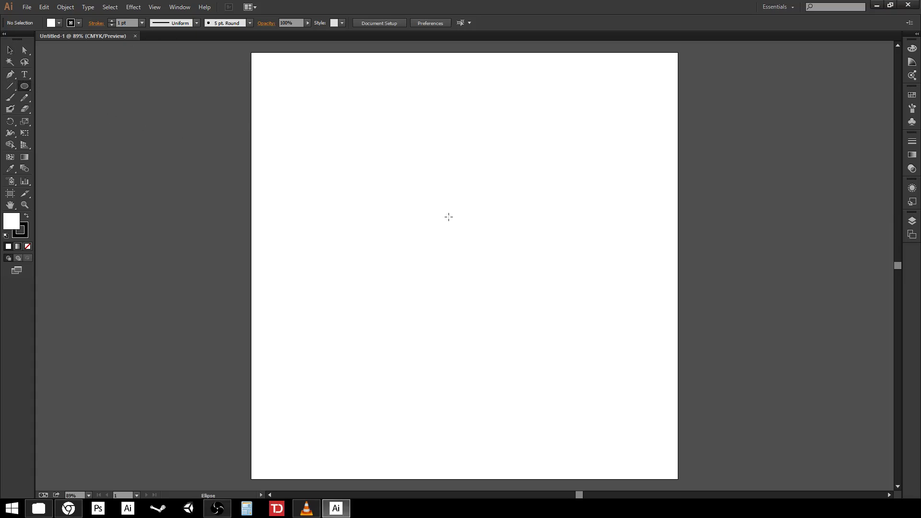
left_click_drag(333, 214, 602, 366)
Fill the ellipse green with no stroke and nudge it slightly lower.
left_click(52, 23)
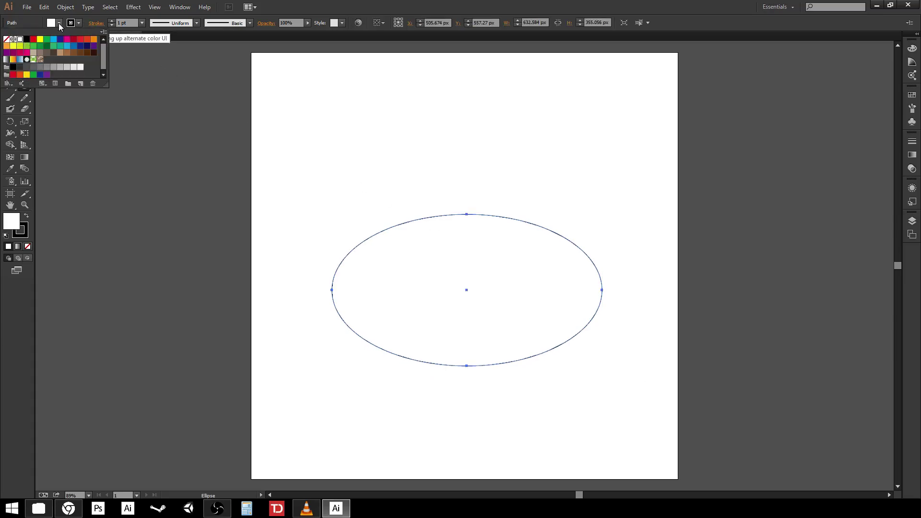
left_click(40, 45)
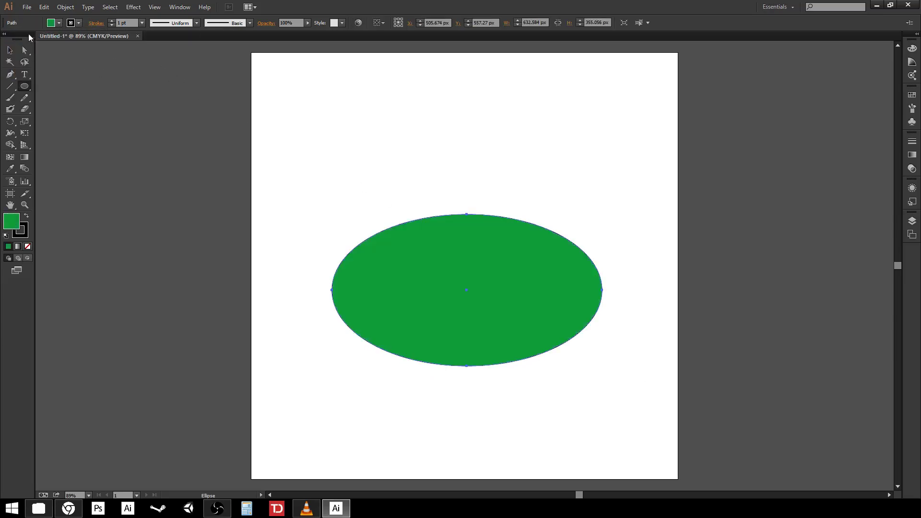
left_click(77, 23)
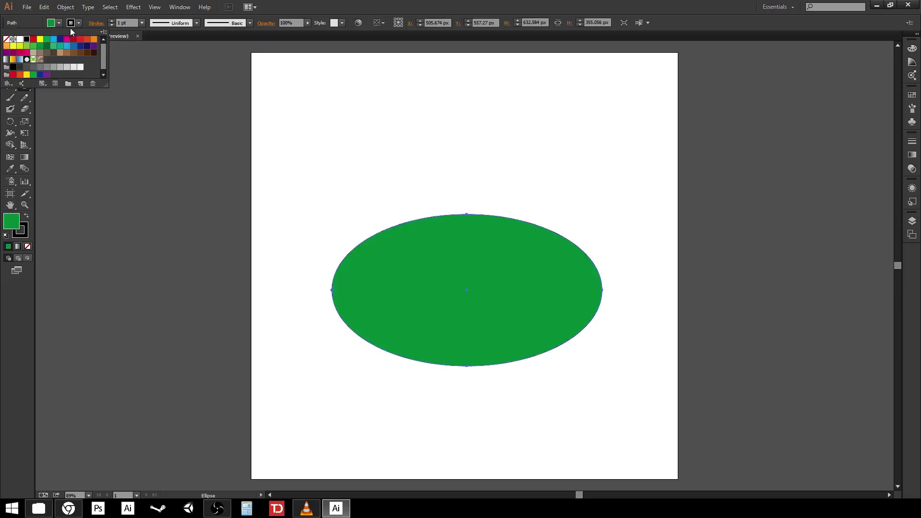
left_click(6, 42)
left_click(10, 49)
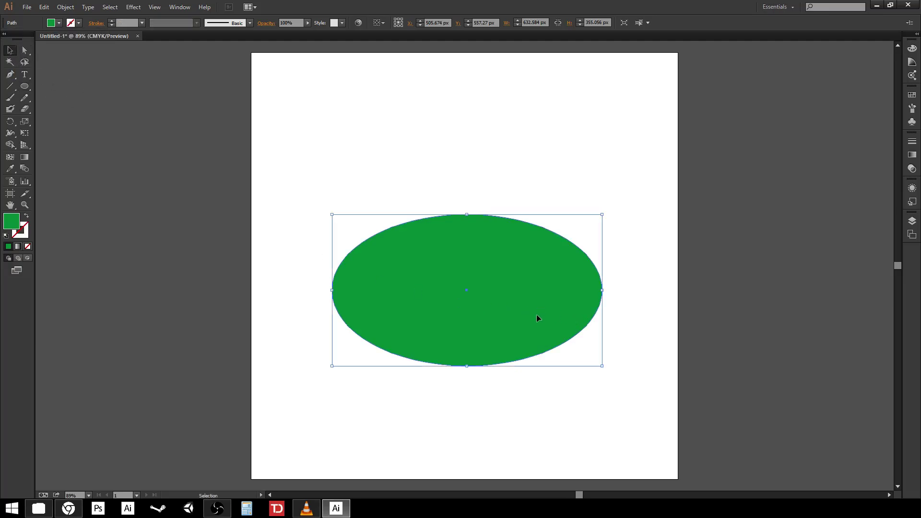
mouse_move(537, 318)
left_mouse_down()
mouse_move(524, 326)
mouse_move(541, 332)
mouse_move(534, 322)
left_mouse_up()
left_click(694, 355)
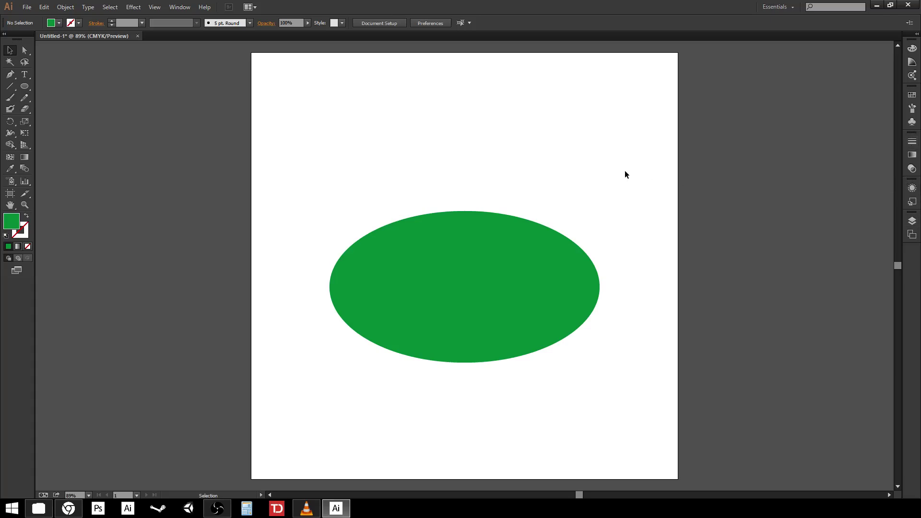
Open the Pathfinder panel from the Window menu and float it over the upper-right artboard.
left_click(182, 10)
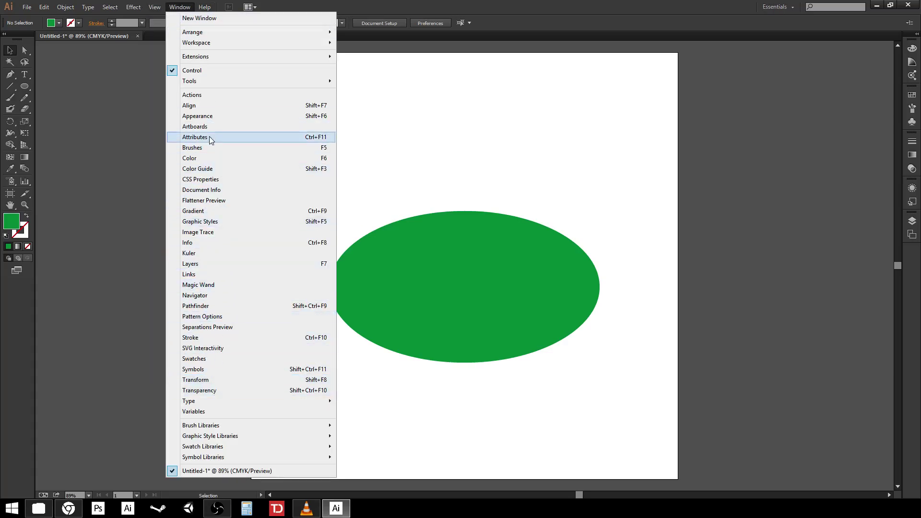
left_click(223, 306)
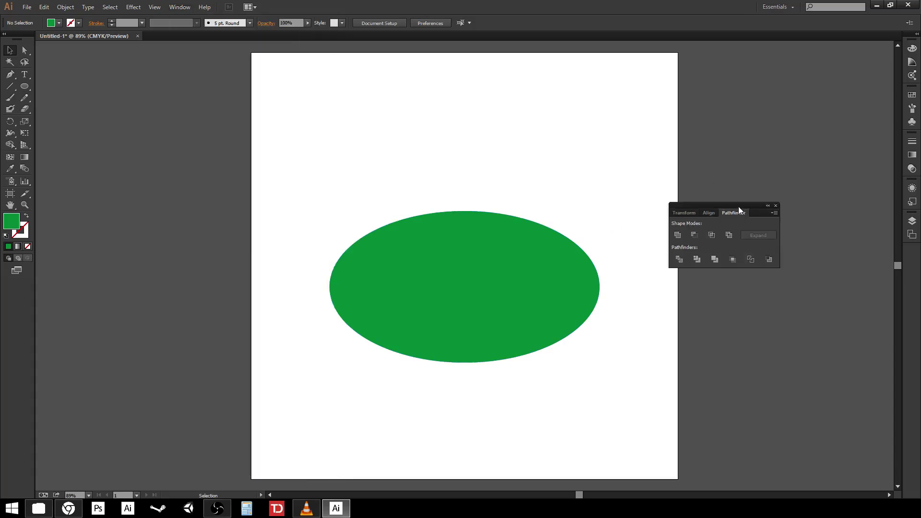
left_click_drag(738, 208, 908, 259)
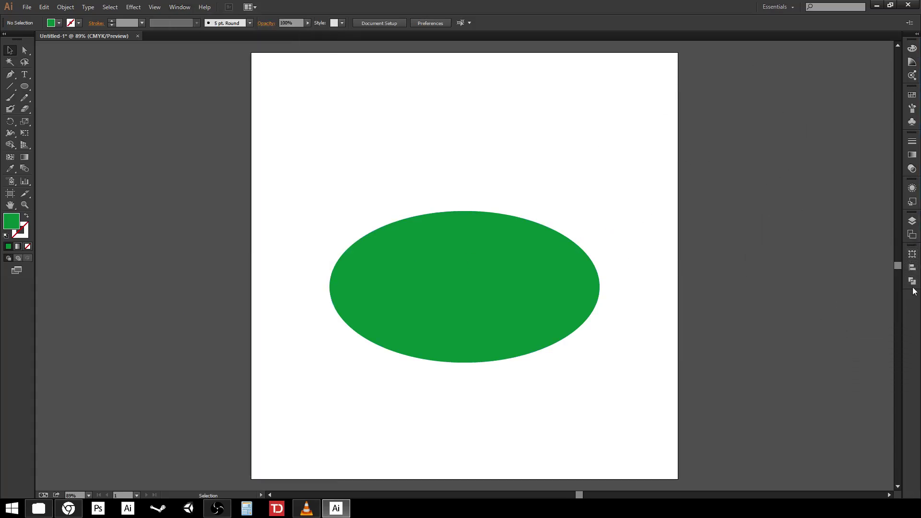
left_click(912, 281)
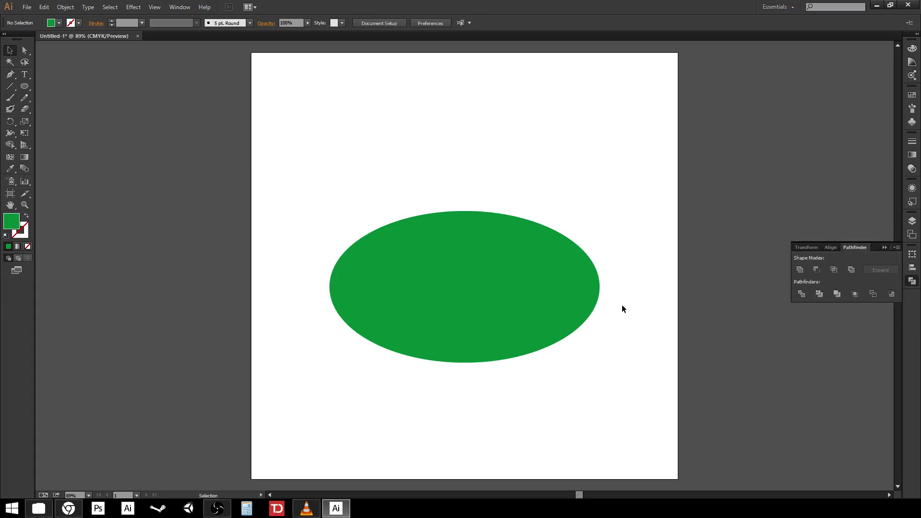
left_click_drag(876, 248, 703, 121)
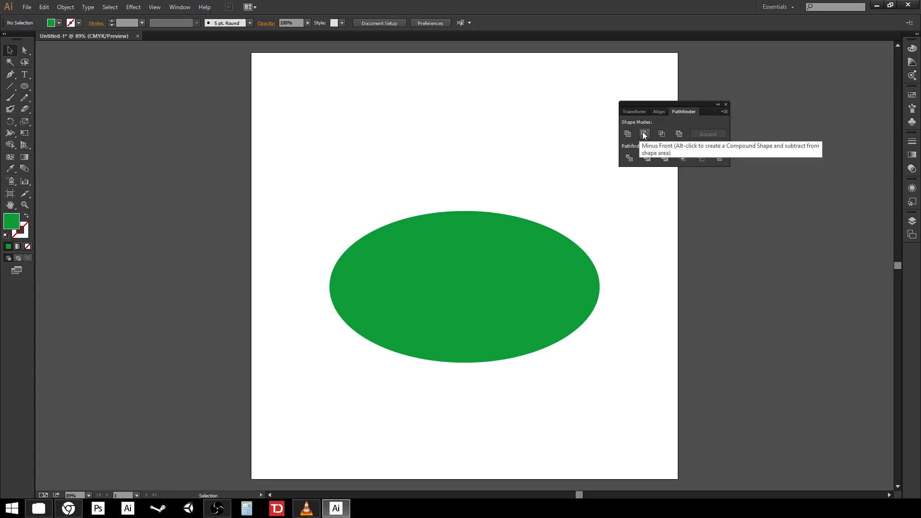
Move the green ellipse higher on the artboard.
left_click(480, 316)
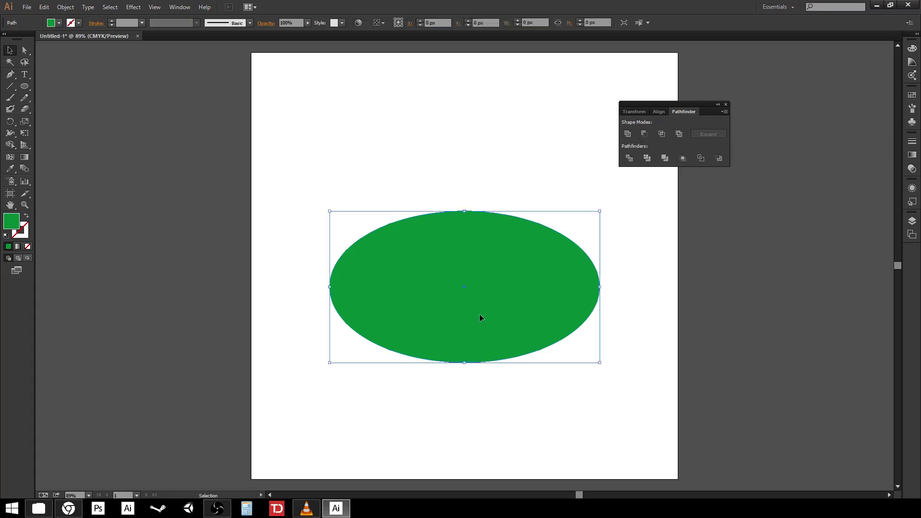
left_click_drag(496, 320, 486, 289)
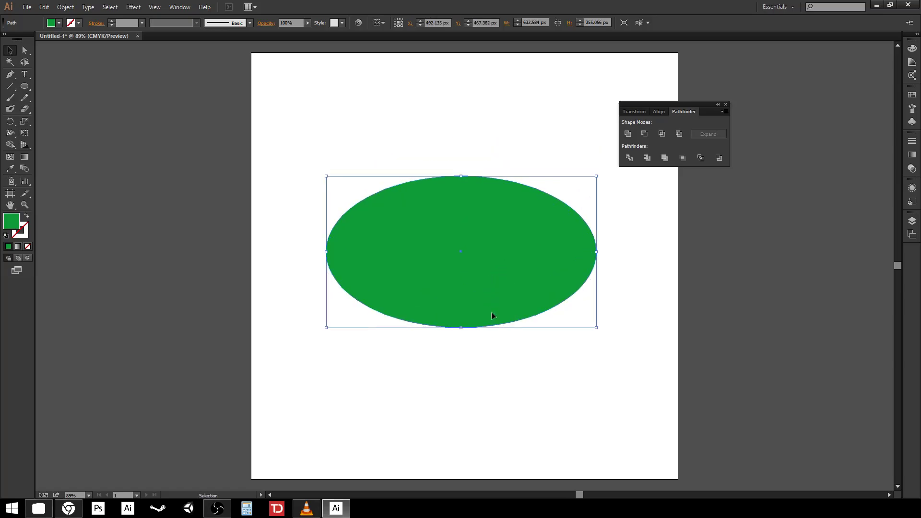
left_click(543, 396)
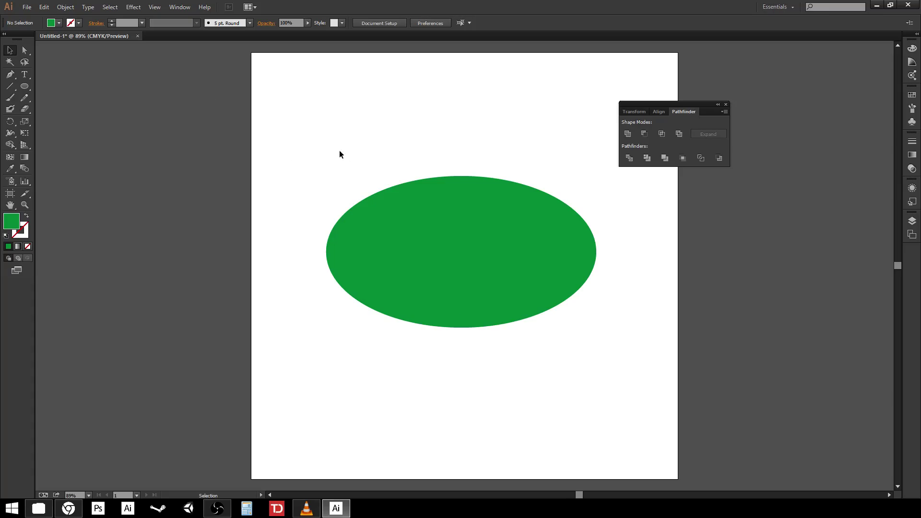
Erase a band across the ellipse with the Eraser tool, then undo the cut.
left_click(25, 109)
mouse_move(314, 262)
left_mouse_down()
mouse_move(518, 230)
mouse_move(602, 242)
left_mouse_up()
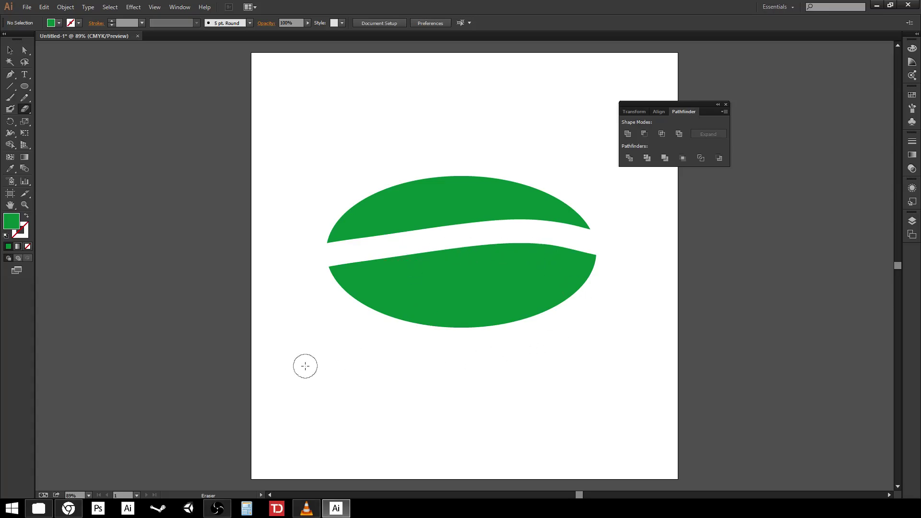
key("ctrl")
key("ctrl+z")
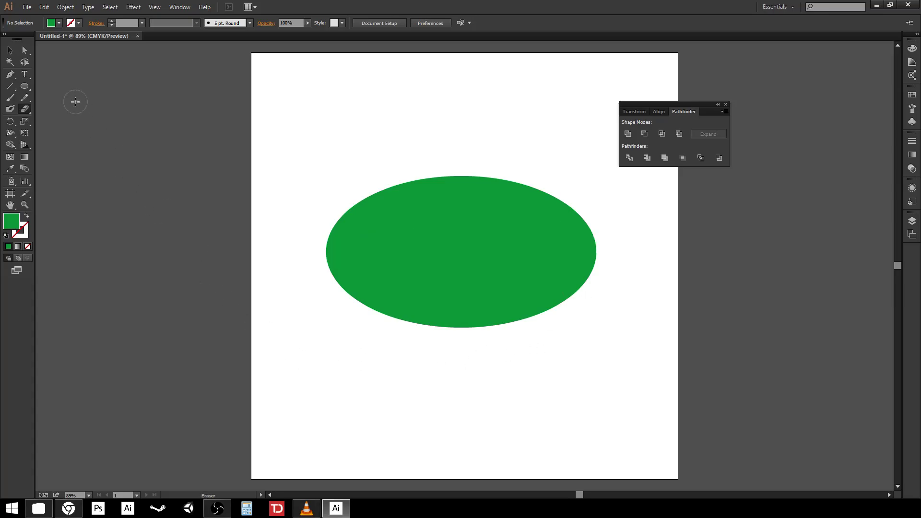
Draw a red-filled rectangle covering the ellipse's lower half.
left_click(28, 87)
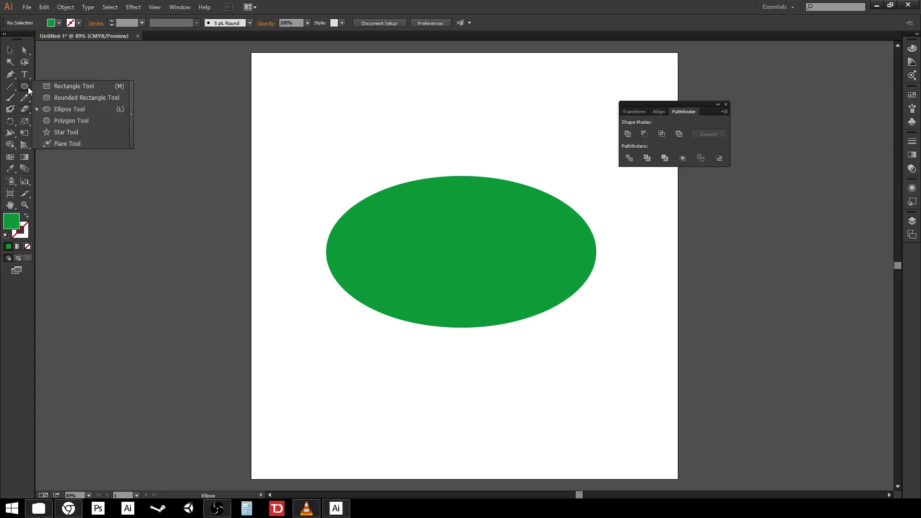
left_click(72, 87)
left_click(58, 23)
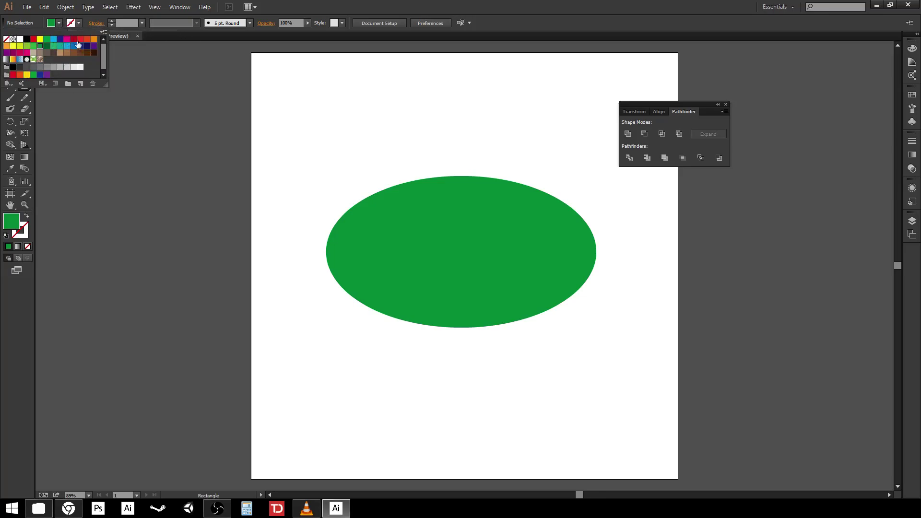
left_click(80, 39)
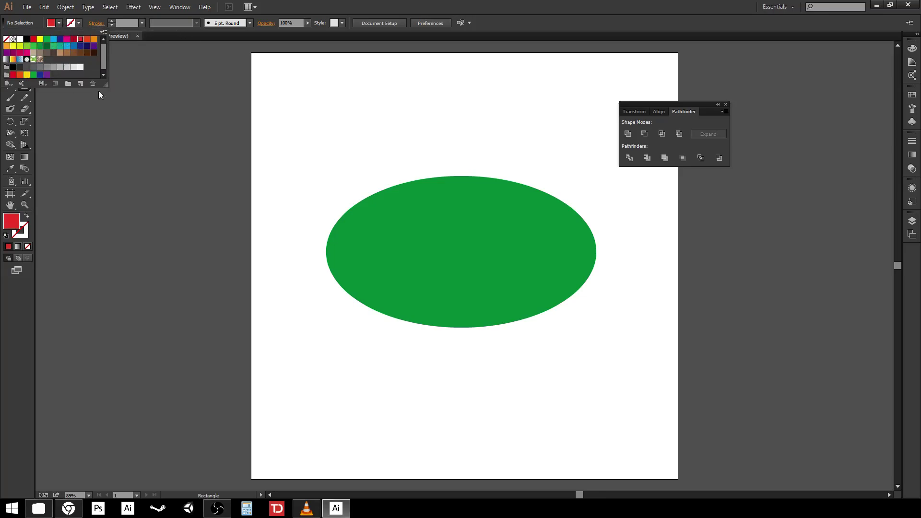
left_click(303, 251)
left_click_drag(291, 254, 632, 353)
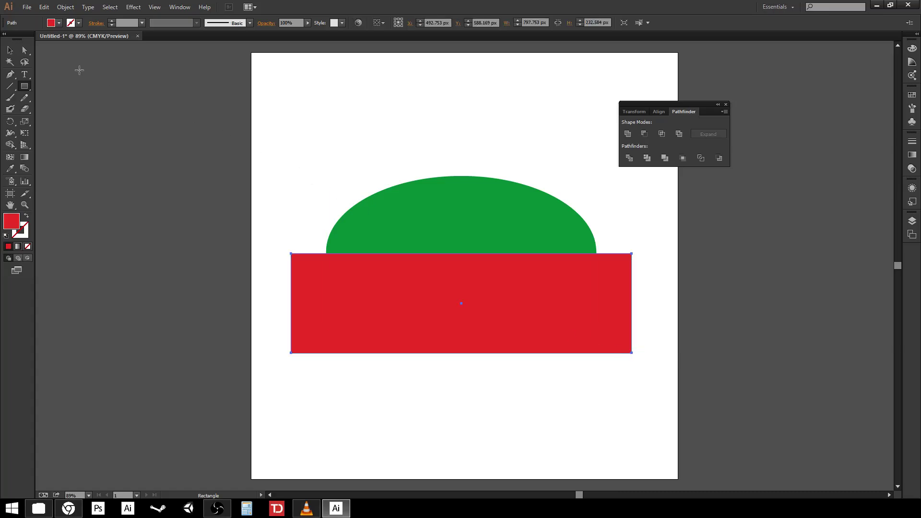
Check the separate shapes by selecting the ellipse, then the red rectangle again.
left_click(10, 50)
left_click_drag(579, 319, 579, 319)
left_click(657, 301)
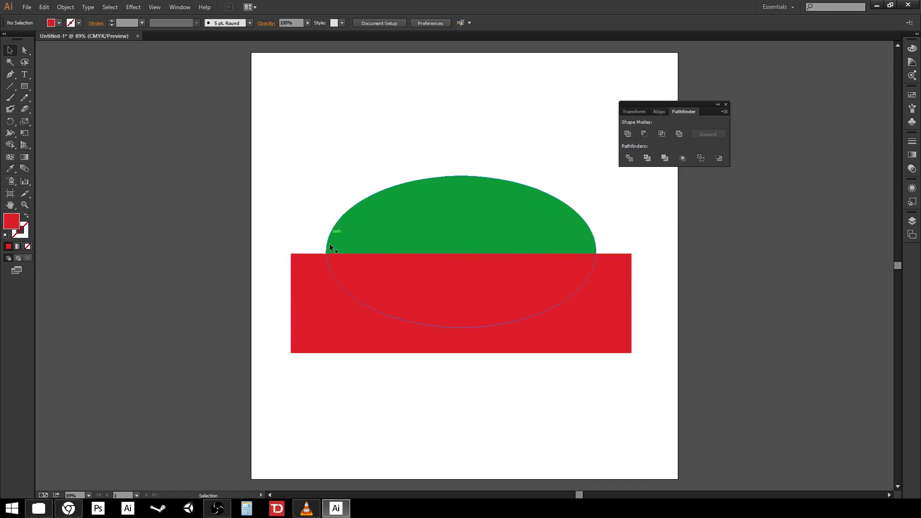
left_click(611, 293)
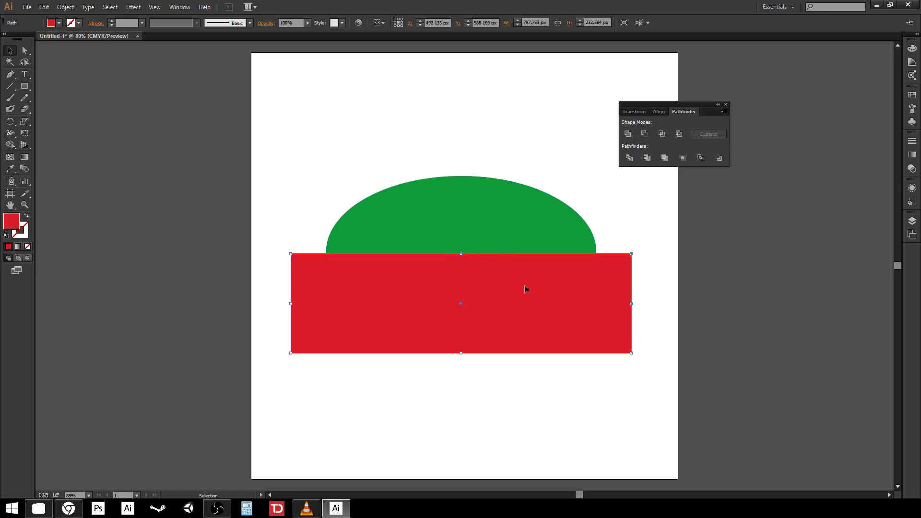
left_click(514, 232)
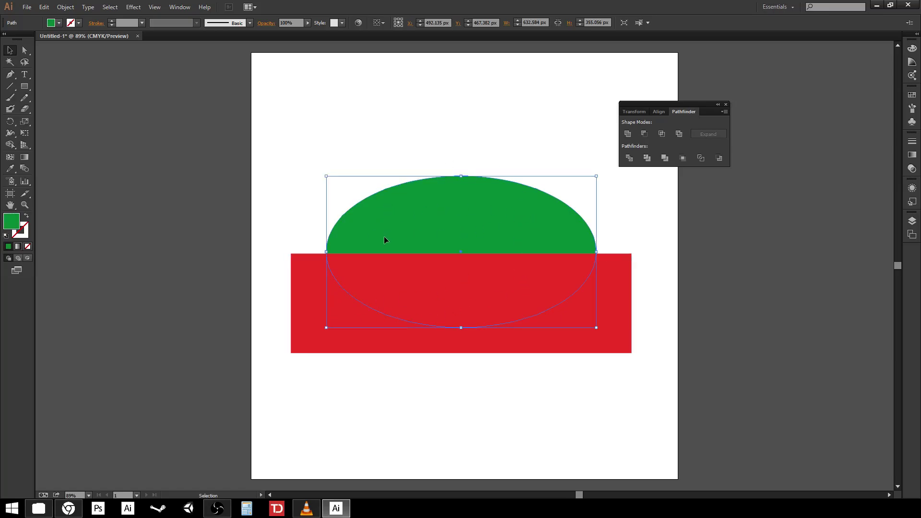
left_click(622, 349)
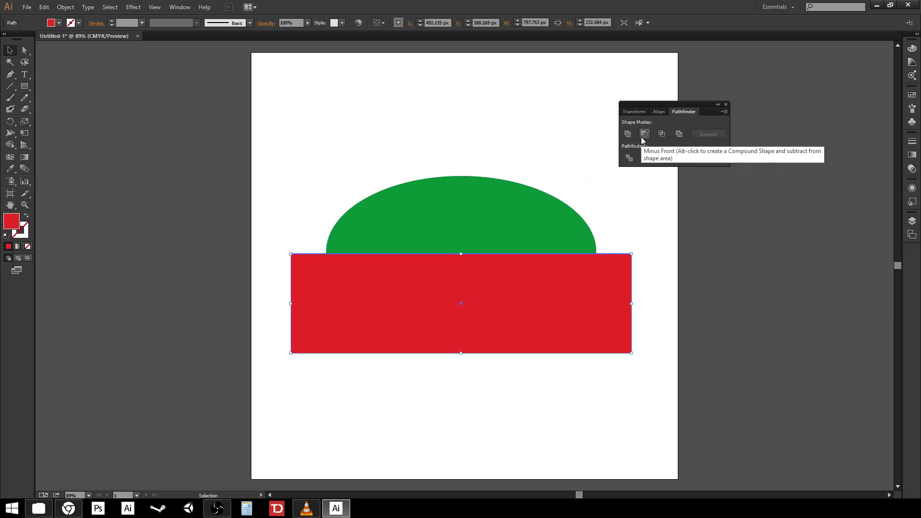
Marquee-select the ellipse and red rectangle and apply Pathfinder Minus Front.
left_click_drag(420, 130, 540, 361)
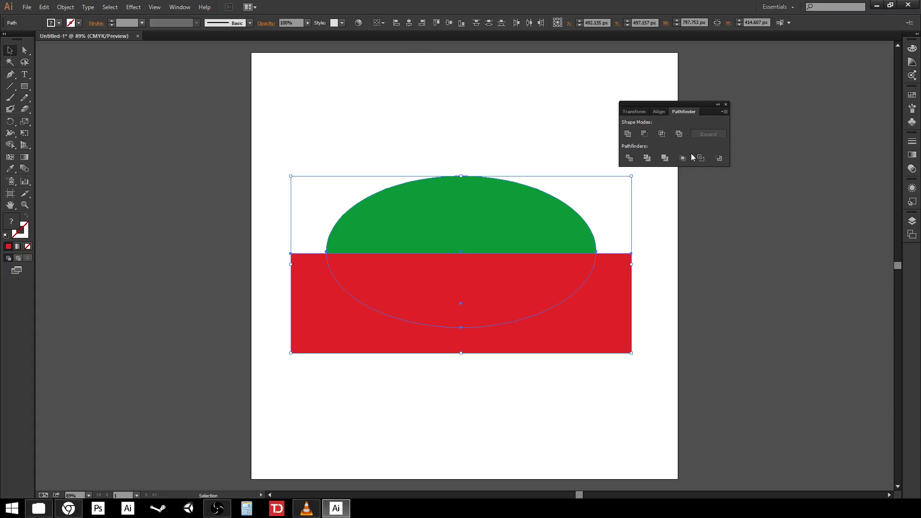
left_click(645, 134)
left_click(450, 387)
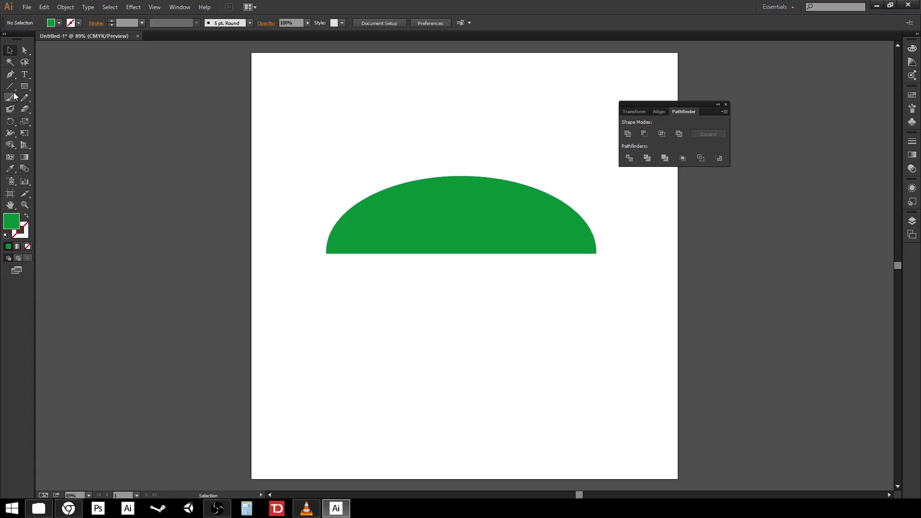
Draw a small rectangle at the dome's bottom, filled dark blue with no stroke.
left_click(24, 86)
mouse_move(520, 277)
left_mouse_down()
mouse_move(475, 232)
mouse_move(489, 221)
left_mouse_up()
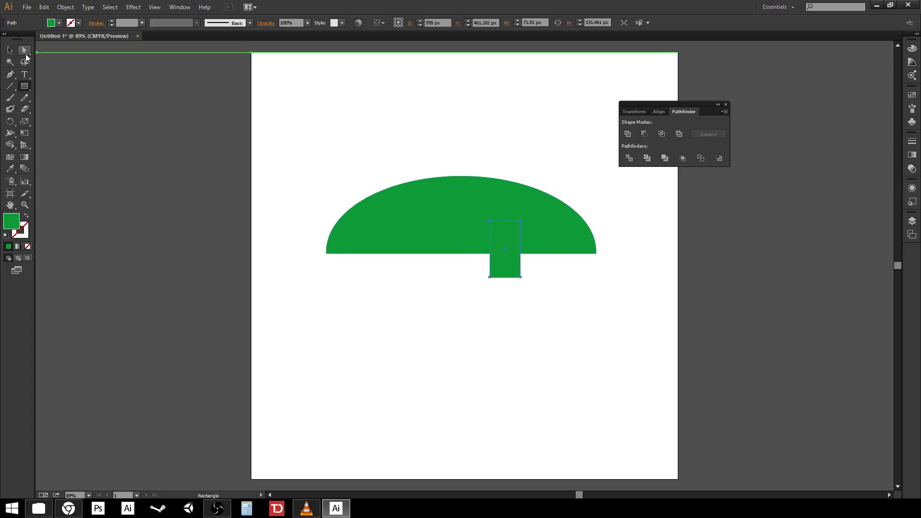
left_click(59, 22)
left_click(63, 42)
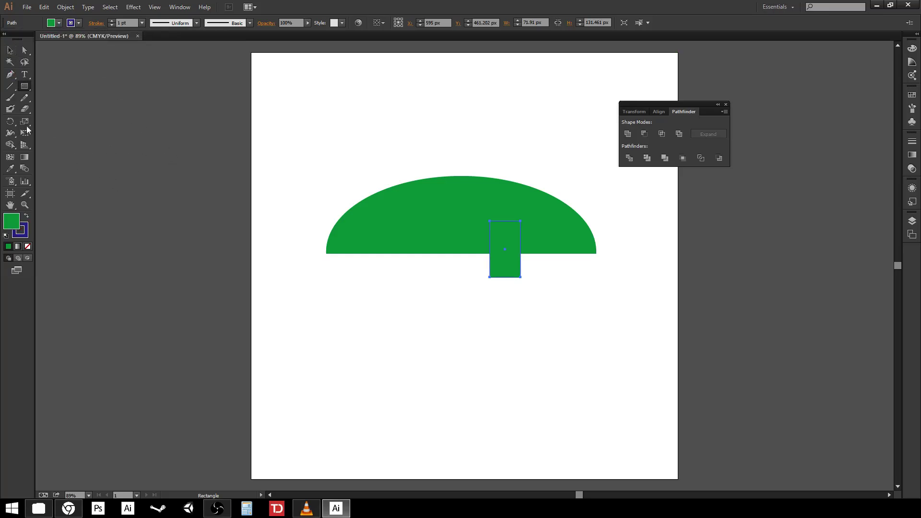
left_click(28, 246)
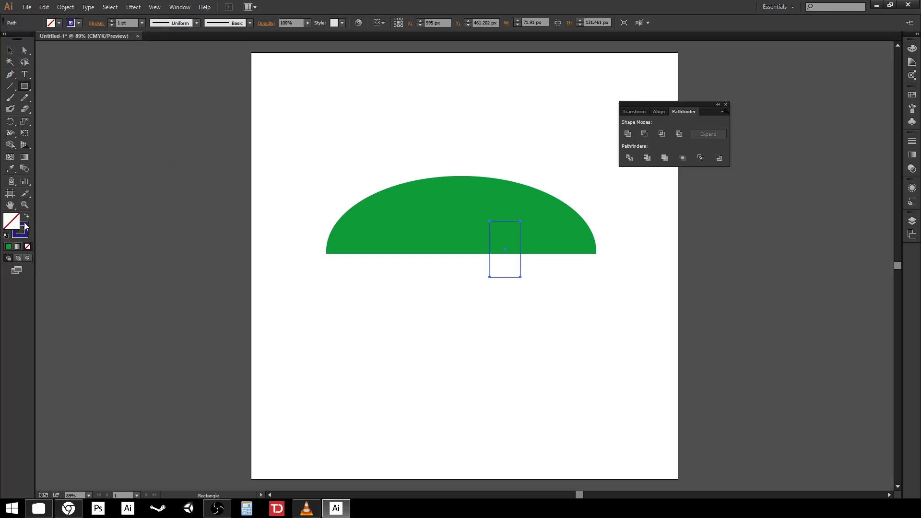
left_click(21, 231)
left_click(27, 246)
left_click(13, 220)
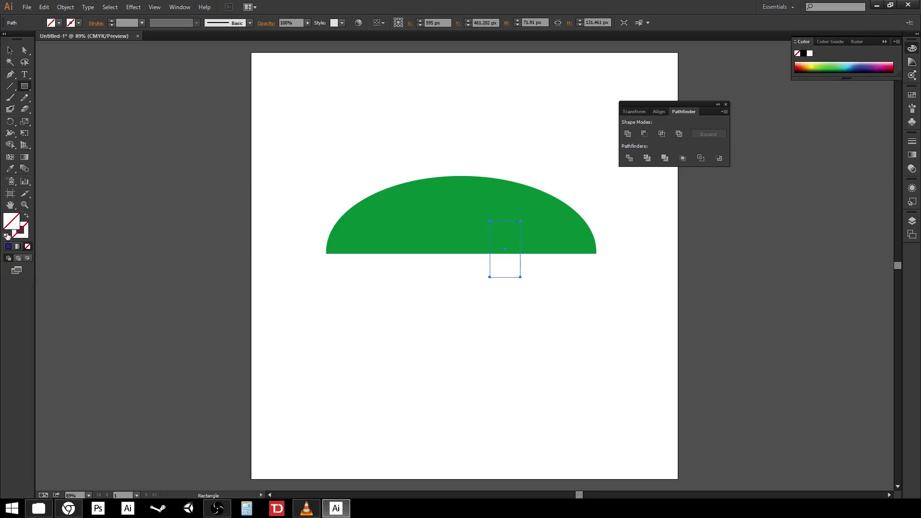
left_click(8, 246)
Centre the blue rectangle, subtract it from the dome with Minus Front, and move the dome down.
key("v")
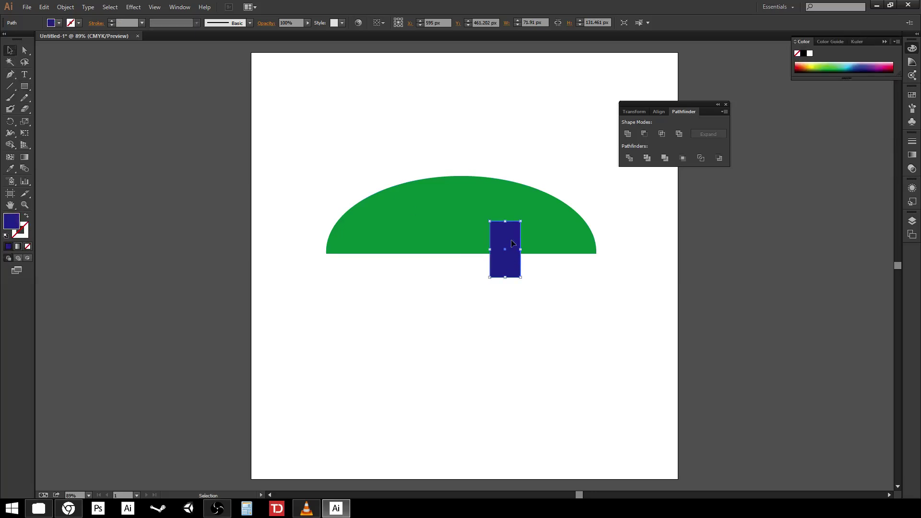
left_click_drag(511, 238, 466, 239)
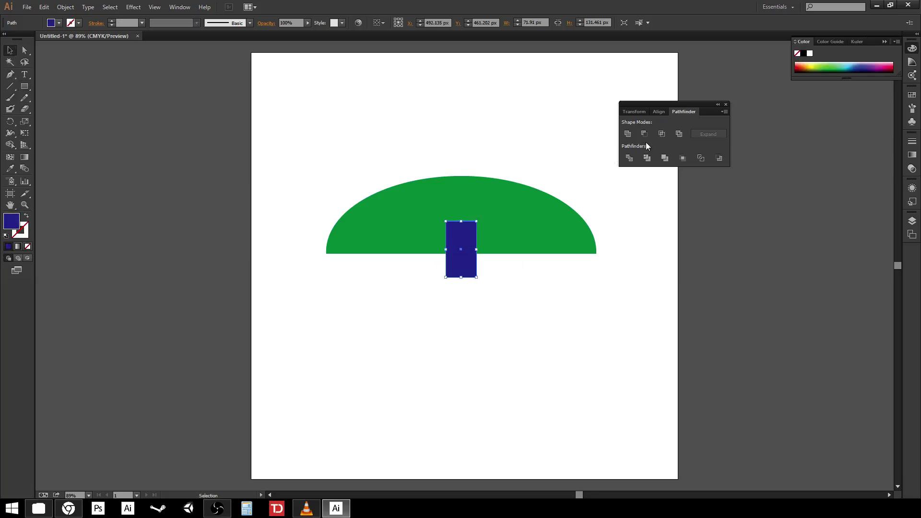
left_click(583, 218, "shift")
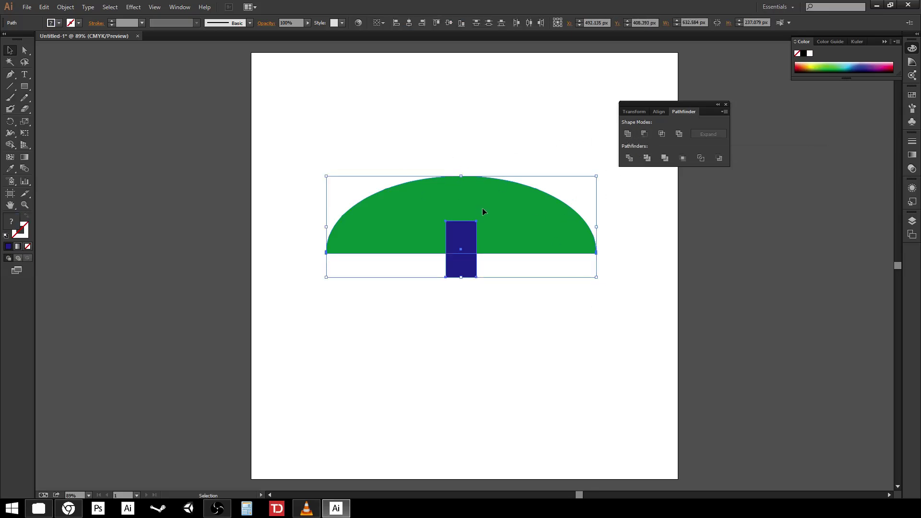
left_click(644, 134)
left_click(530, 366)
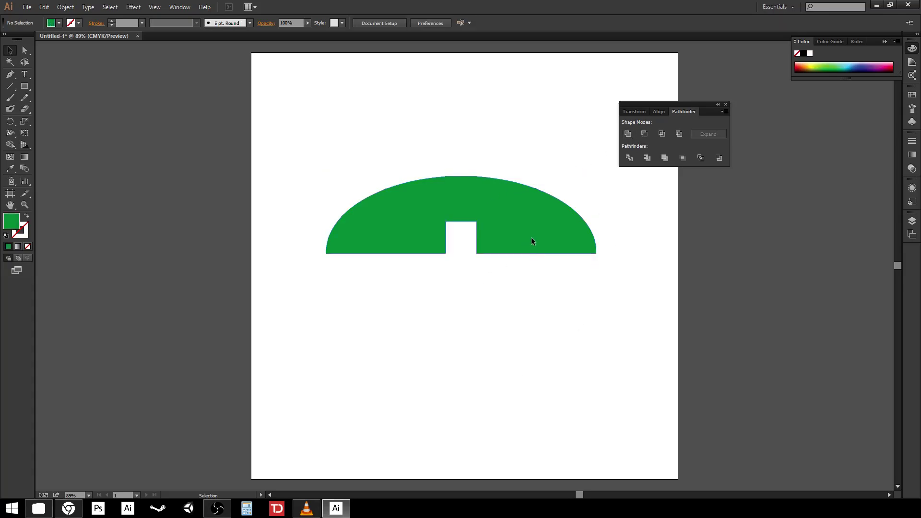
left_click_drag(505, 196, 488, 376)
Draw a 359 px square above the dome with the Rectangle tool.
left_click(23, 87)
left_click(23, 87)
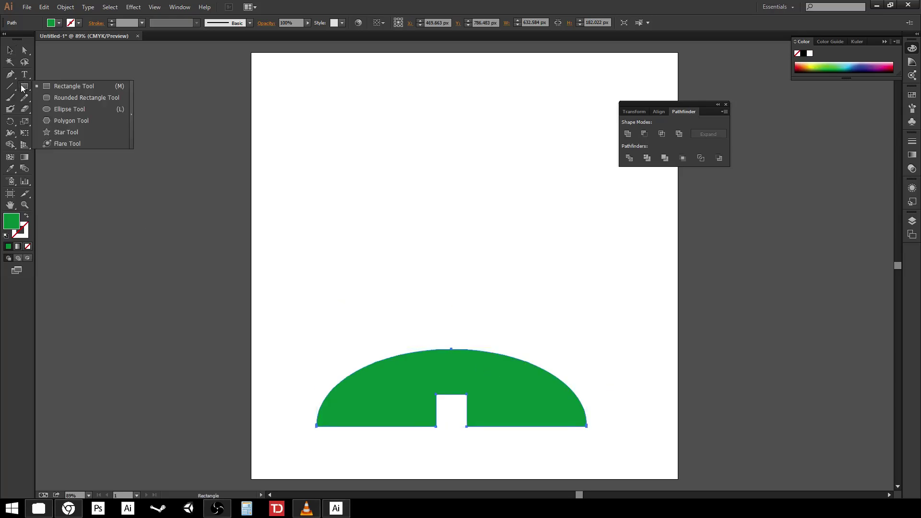
left_click(95, 89)
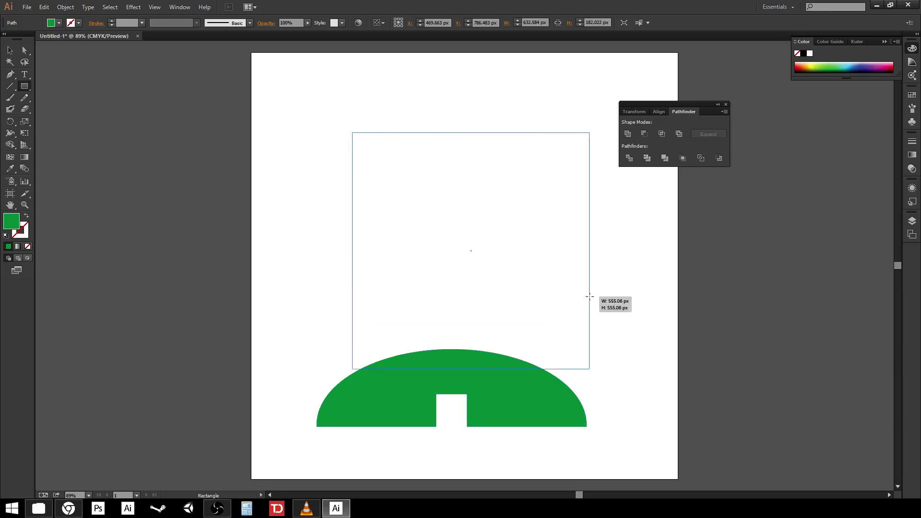
left_click_drag(589, 297, 506, 212)
Give the square no fill and a 14 pt CMYK Green stroke.
left_click(59, 24)
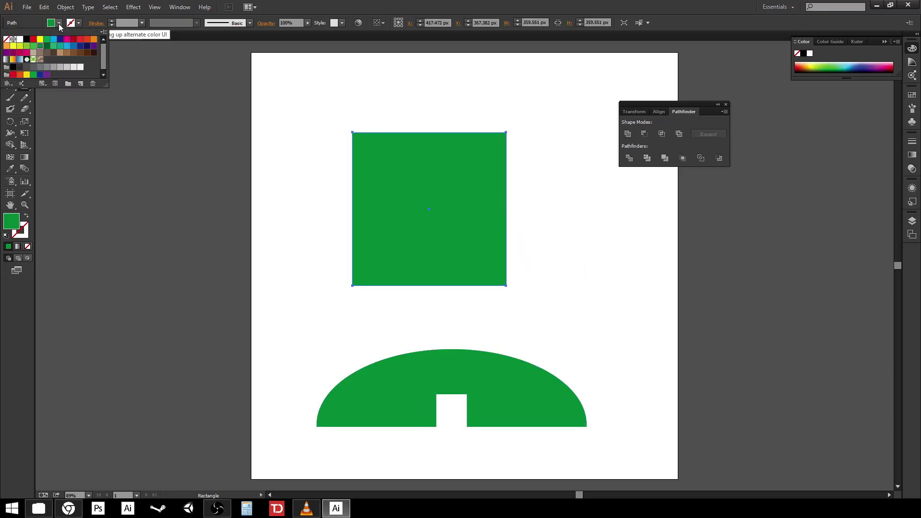
left_click(6, 40)
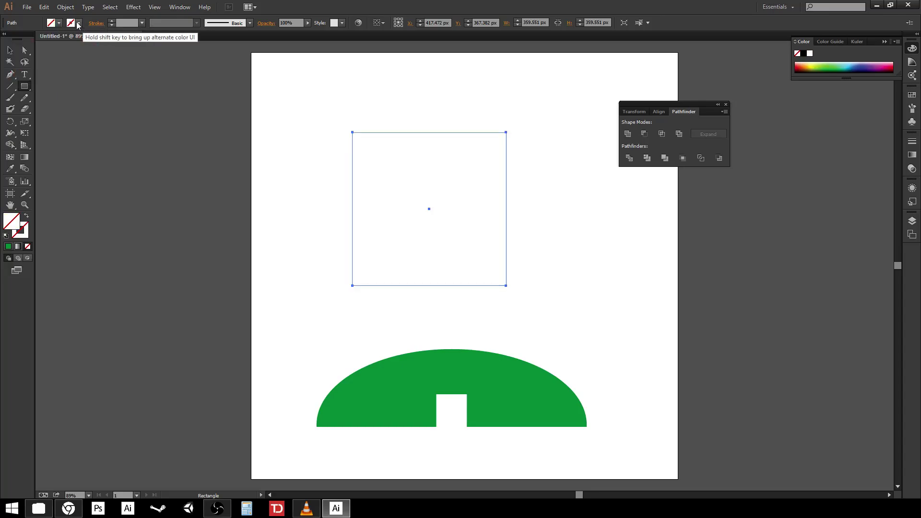
left_click(78, 23)
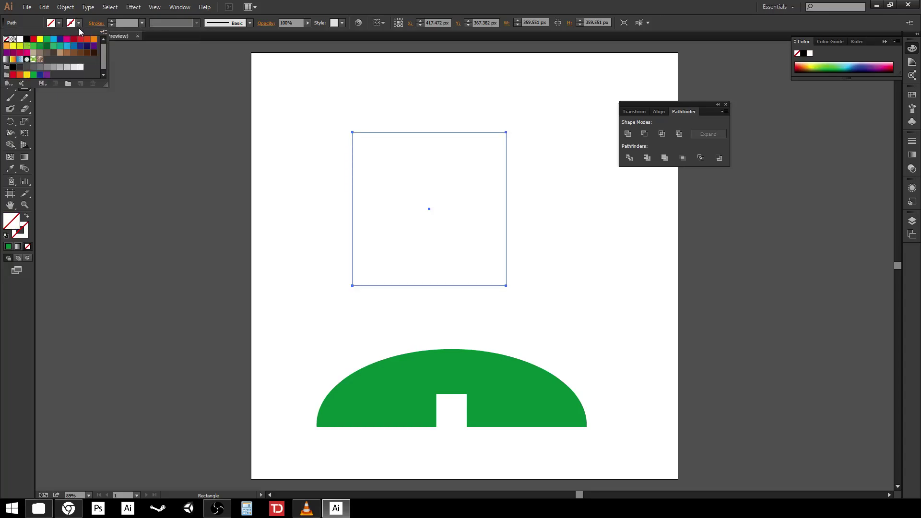
left_click(46, 41)
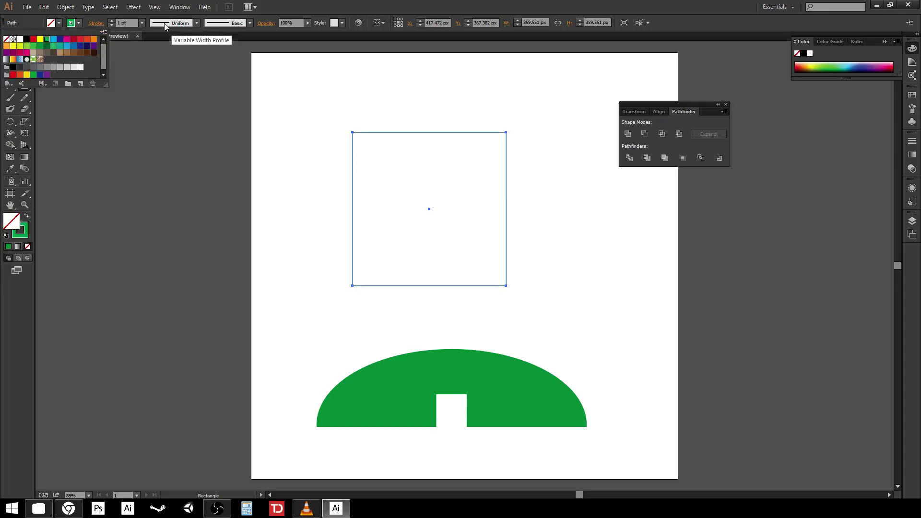
left_click(143, 23)
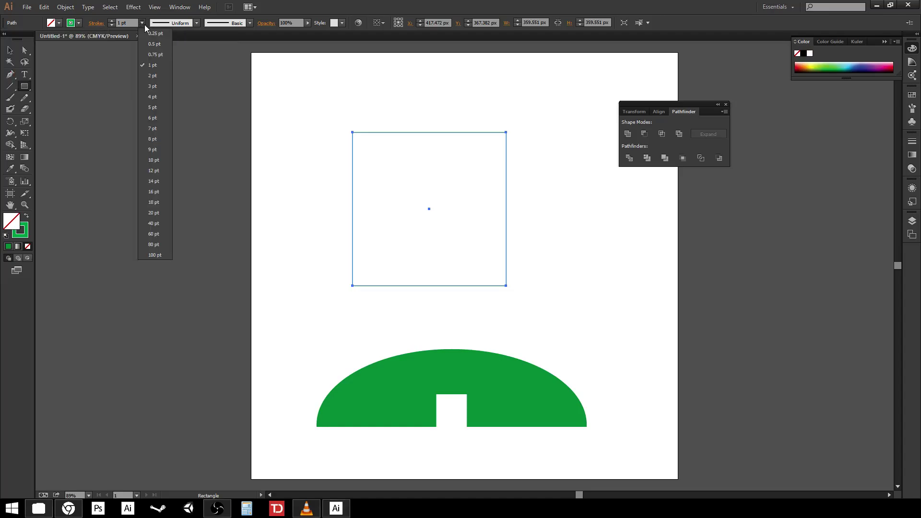
left_click(161, 181)
Move the green square outline up near the top of the artboard.
left_click(9, 50)
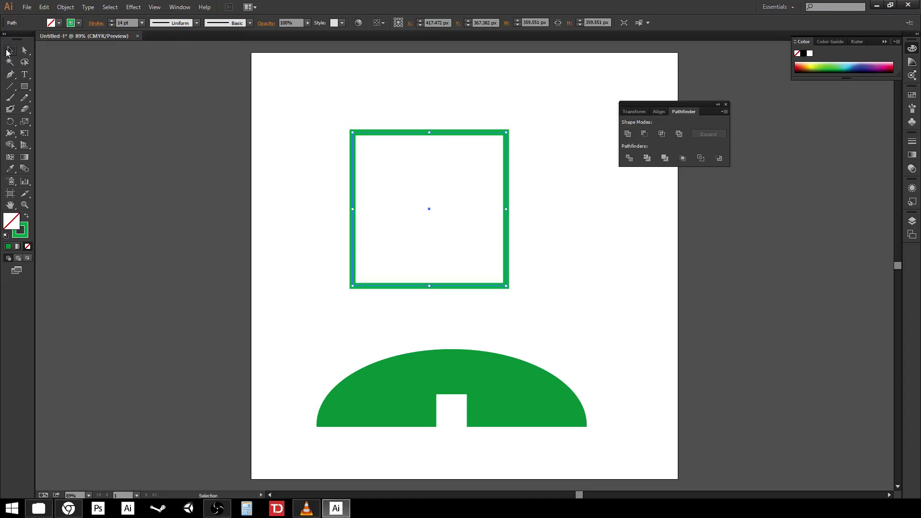
left_click(332, 217)
mouse_move(476, 287)
left_mouse_down()
mouse_move(499, 339)
mouse_move(491, 336)
mouse_move(499, 321)
left_mouse_up()
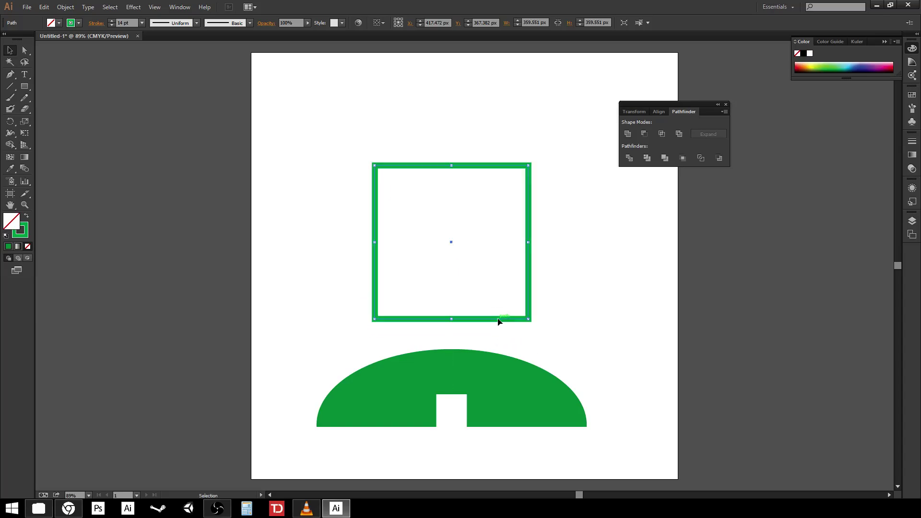
left_click(638, 302)
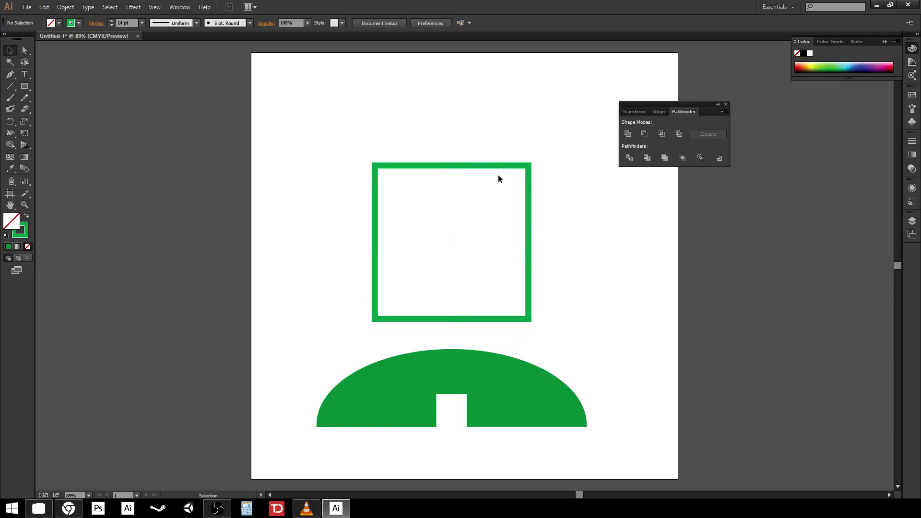
mouse_move(530, 267)
left_mouse_down()
mouse_move(520, 219)
mouse_move(527, 180)
left_mouse_up()
left_click(570, 253)
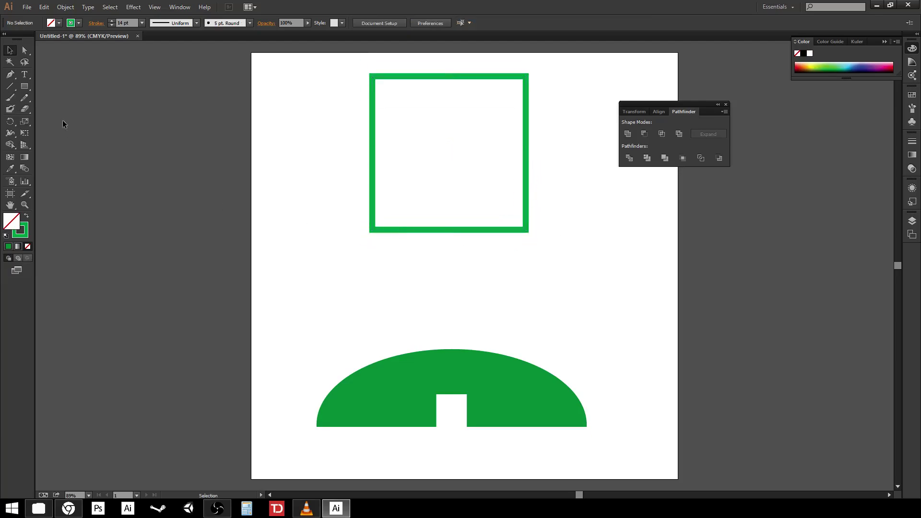
Draw a square over the outline's bottom edge, filled dark blue with no stroke.
left_click(29, 88)
left_click_drag(522, 287, 411, 187)
left_click(78, 23)
left_click(9, 41)
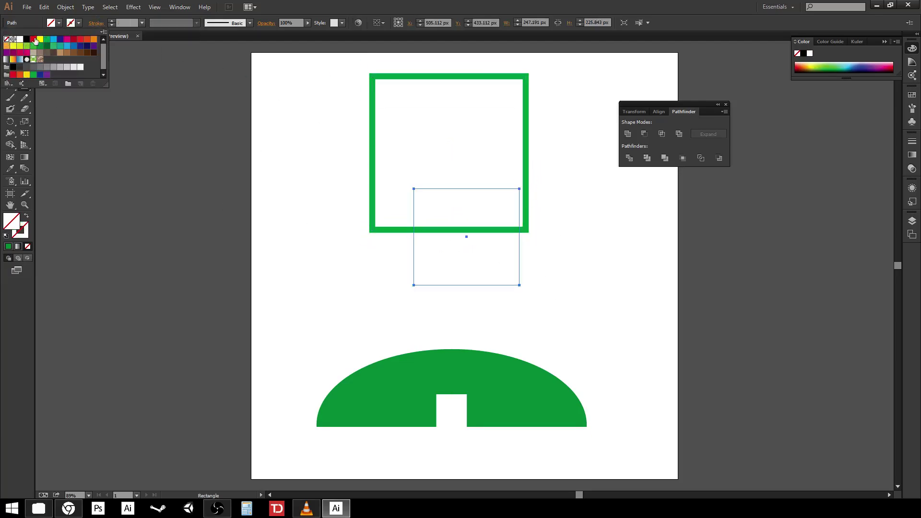
left_click(58, 23)
left_click(55, 82)
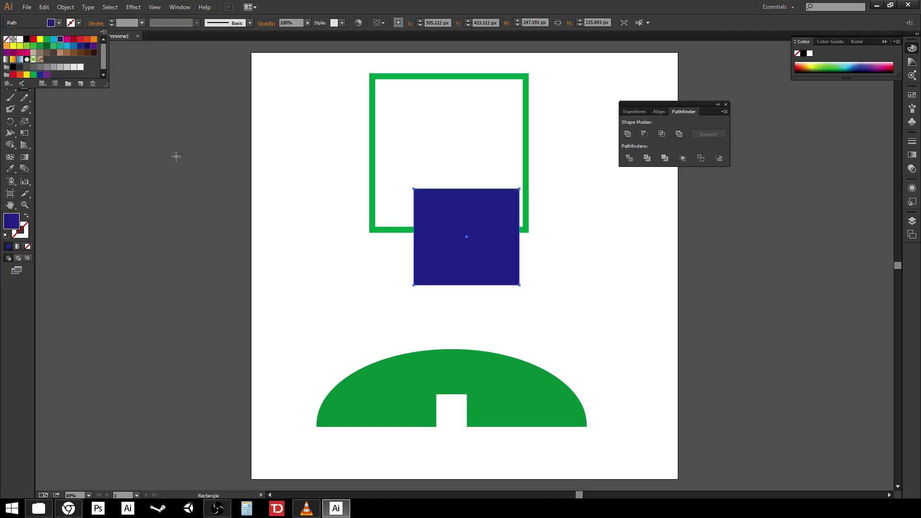
Centre the blue square, select it with the green outline, and apply Minus Front.
key("v")
left_click_drag(514, 267, 497, 268)
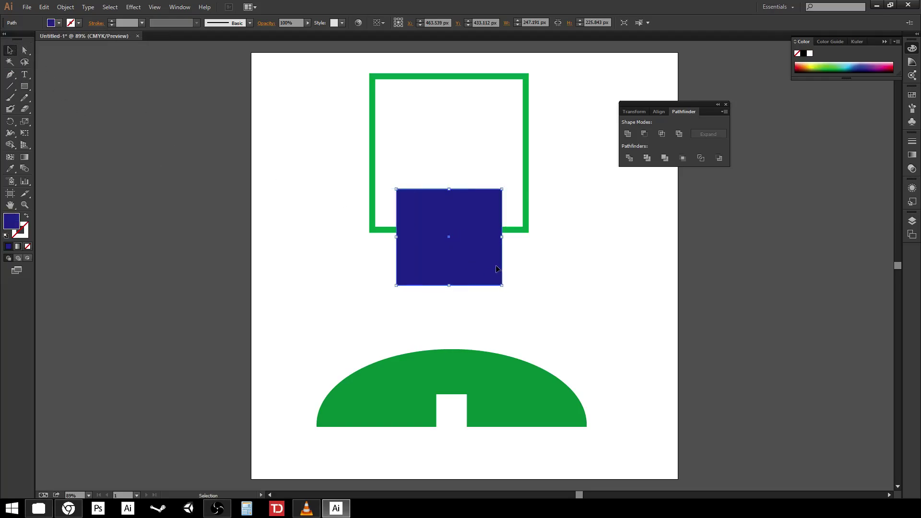
left_click(525, 170, "shift")
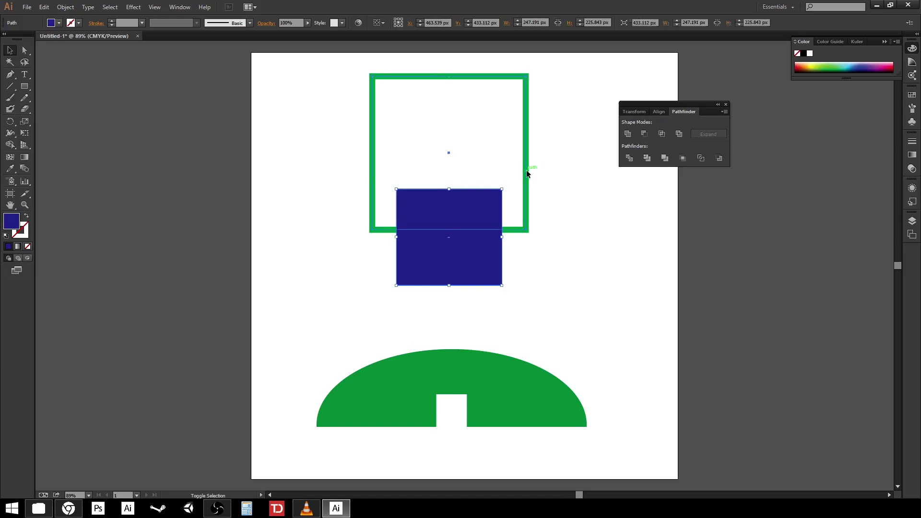
left_click(644, 134)
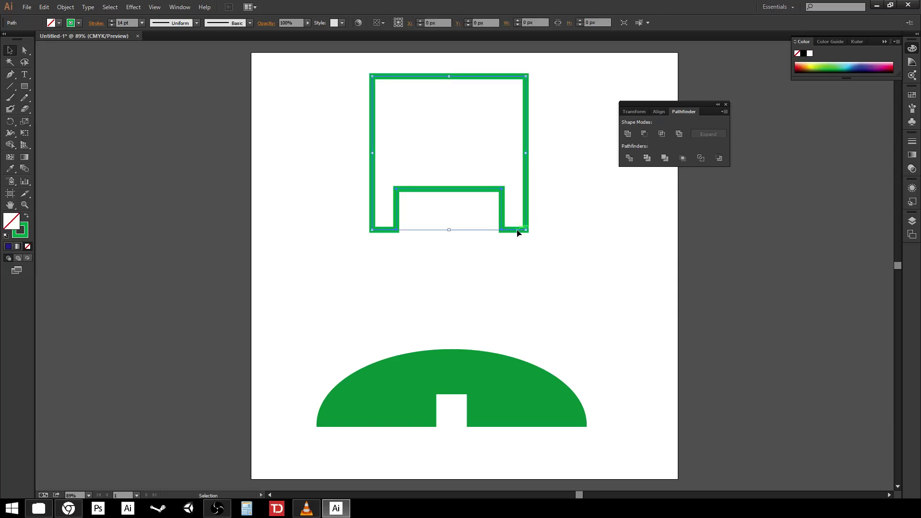
key("ctrl+z")
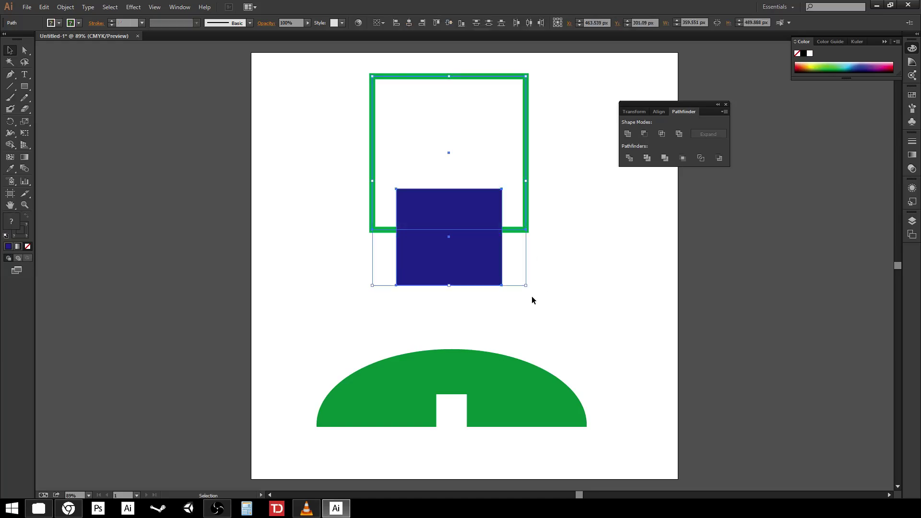
left_click(562, 324)
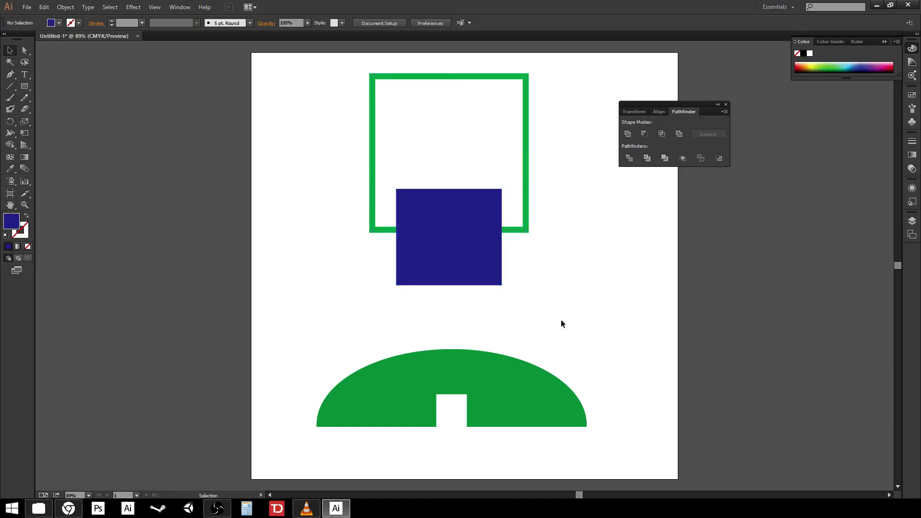
left_click(526, 148)
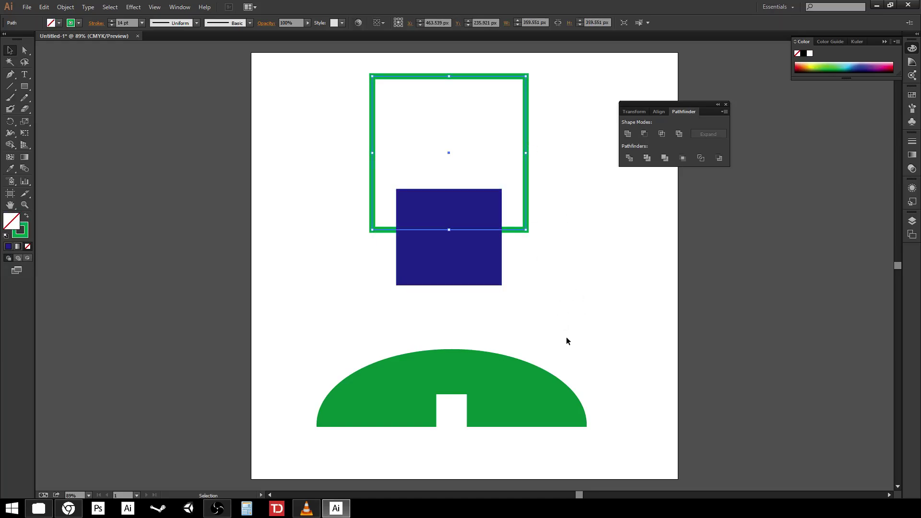
key("ctrl+equal")
key("ctrl+equal")
key("ctrl+equal")
key("ctrl+equal")
left_click_drag(268, 205, 302, 355)
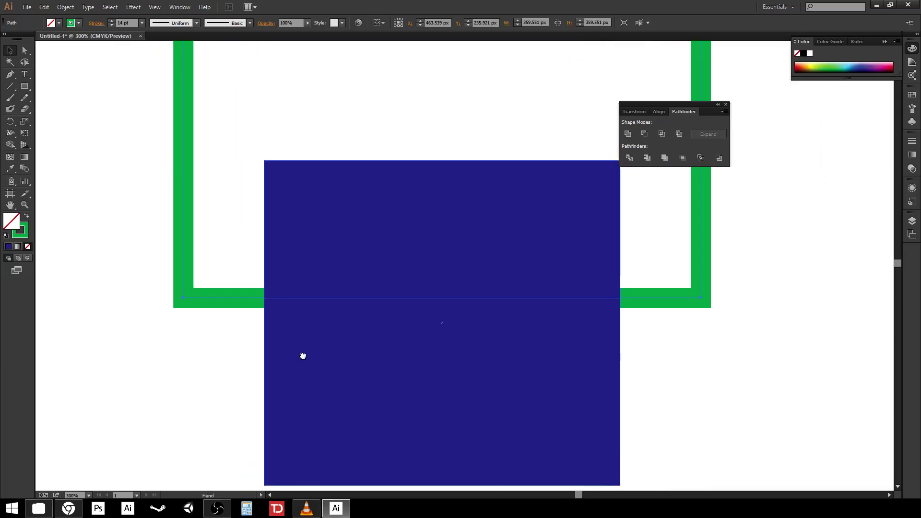
left_click_drag(290, 228, 297, 309)
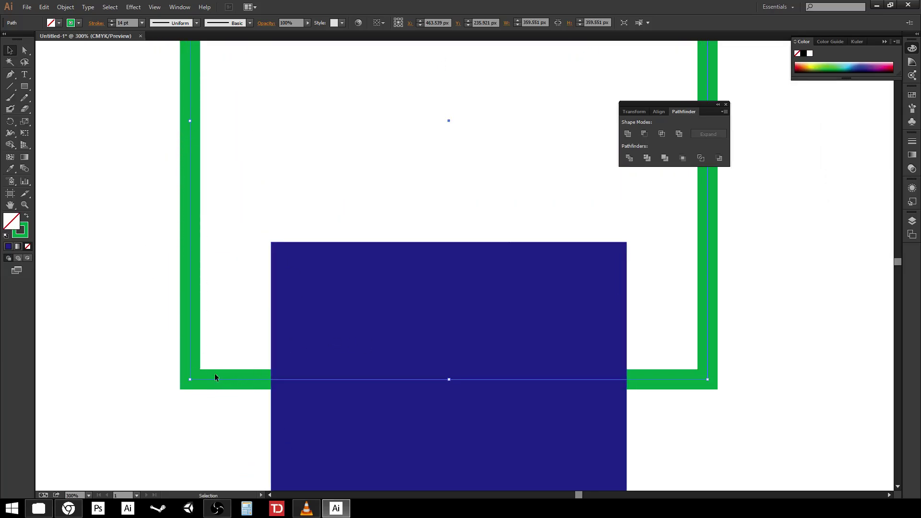
left_click(376, 314)
left_click_drag(401, 333, 381, 253)
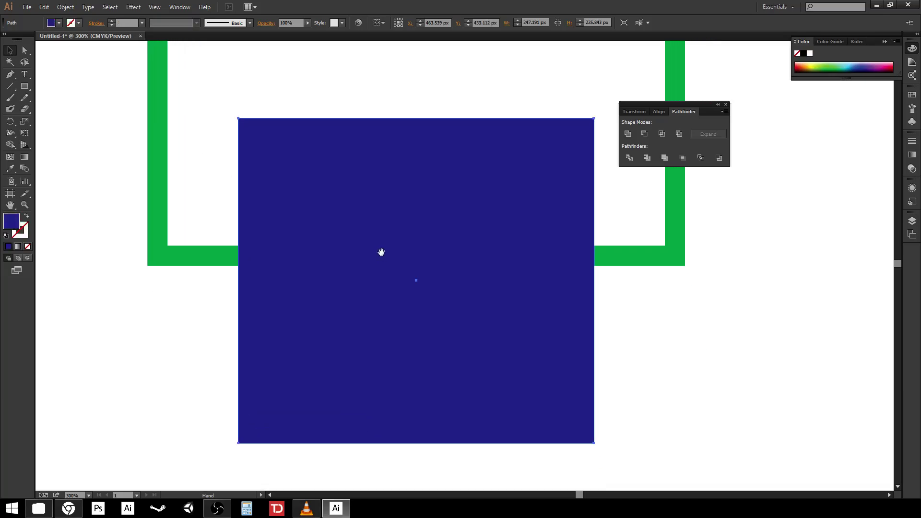
key("ctrl+equal")
key("ctrl+equal")
left_click_drag(329, 270, 420, 411)
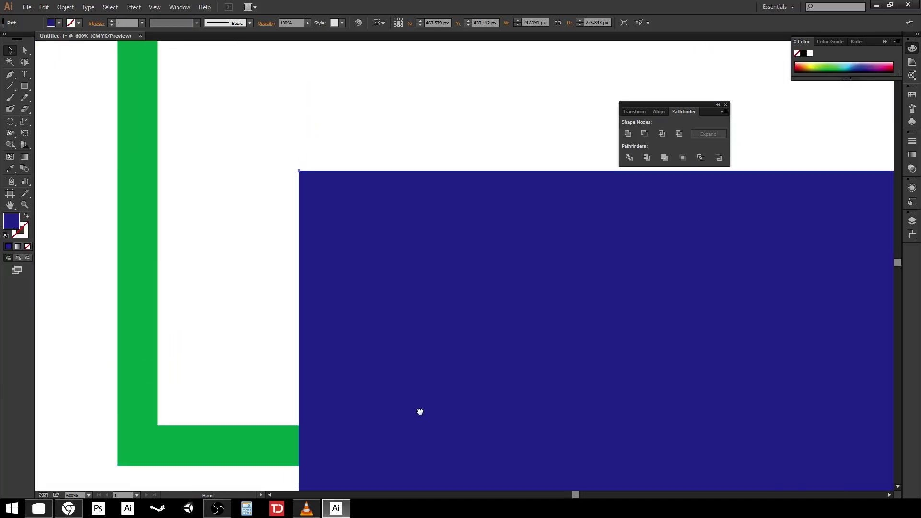
left_click(237, 319)
key("ctrl+minus")
key("ctrl+minus")
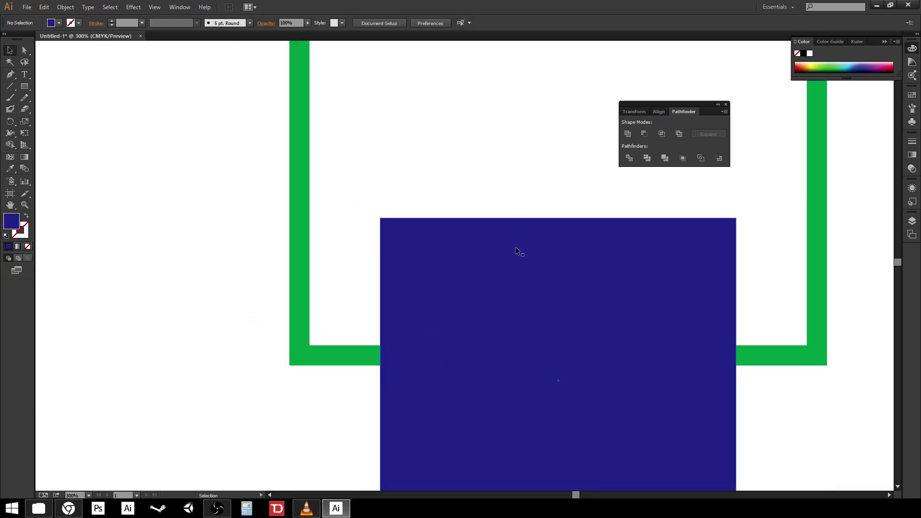
left_click_drag(471, 191, 364, 329)
key("ctrl+minus")
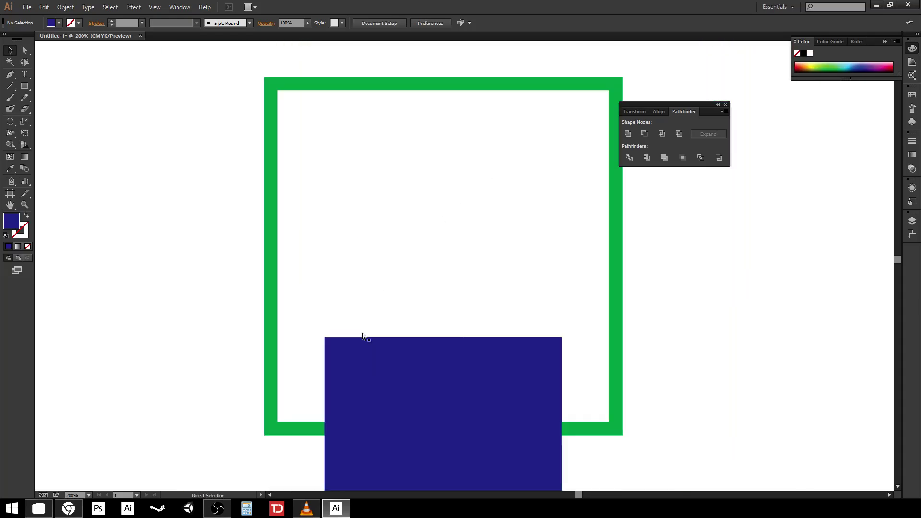
key("ctrl+minus")
left_click_drag(491, 330, 347, 347)
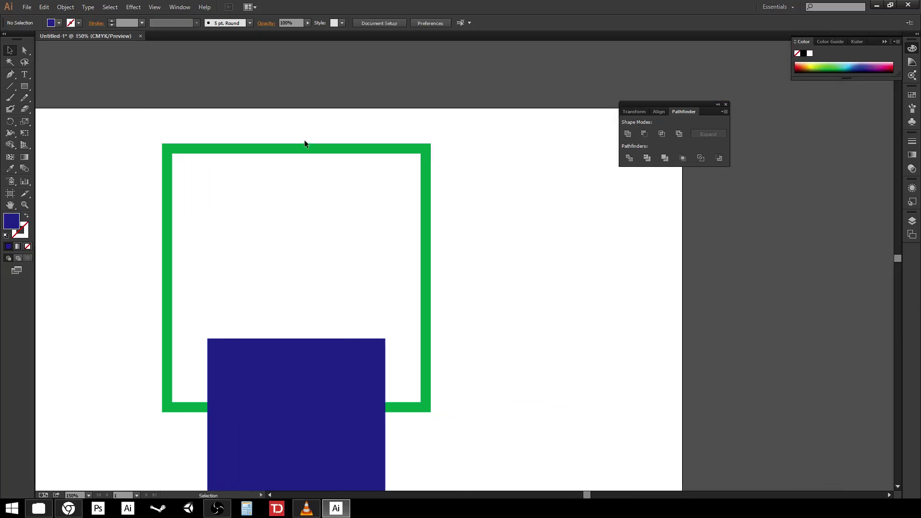
left_click(294, 150)
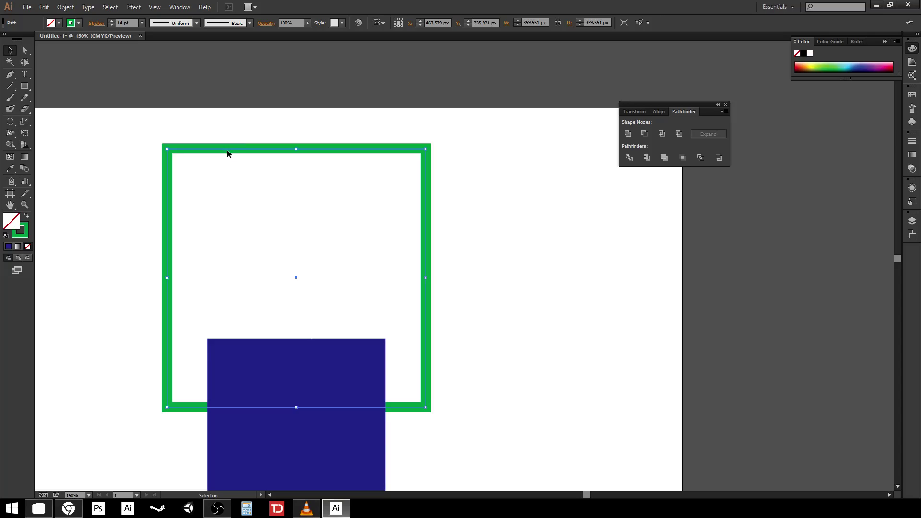
Convert the green frame's stroke to a filled shape with Object > Path > Outline Stroke.
left_click(67, 7)
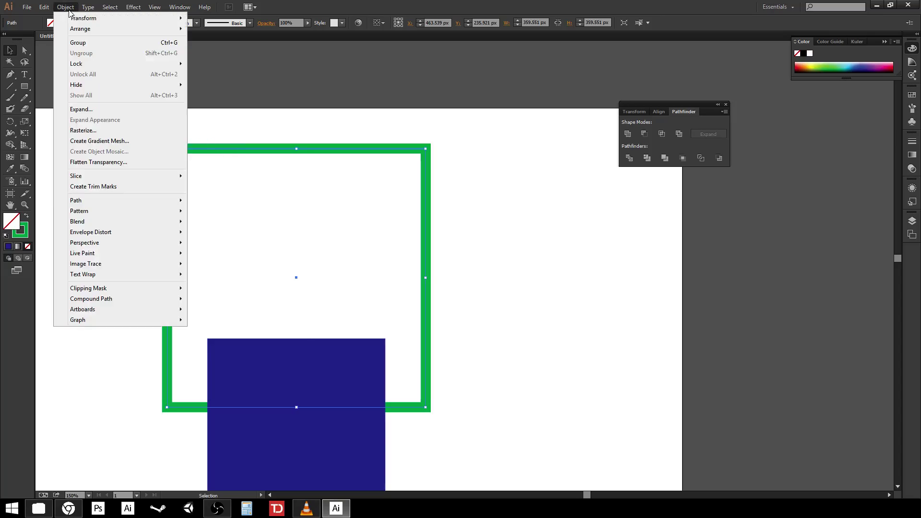
mouse_move(123, 202)
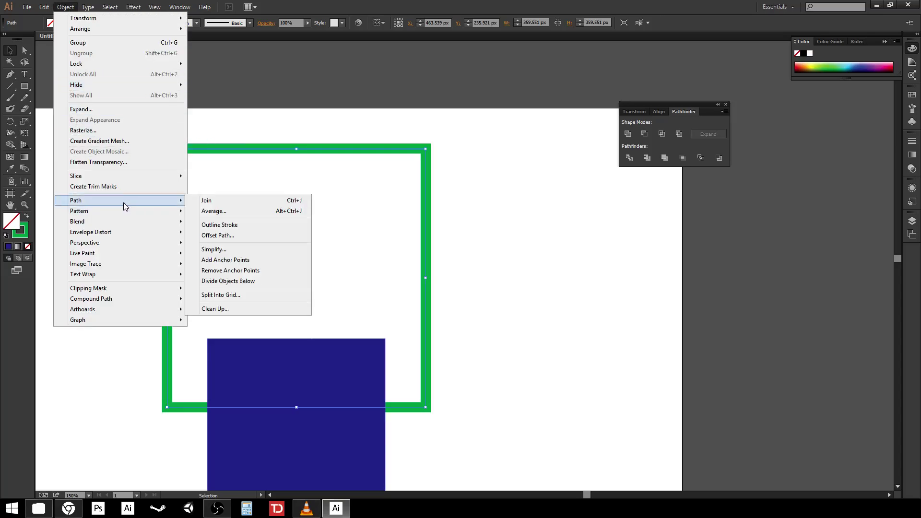
left_click(249, 226)
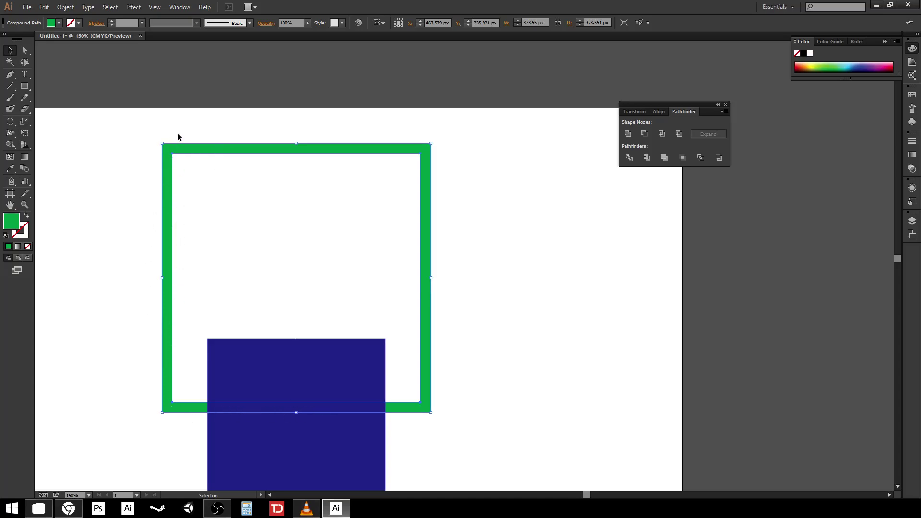
mouse_move(349, 149)
left_mouse_down()
mouse_move(282, 170)
mouse_move(361, 161)
mouse_move(339, 153)
left_mouse_up()
left_click(514, 297)
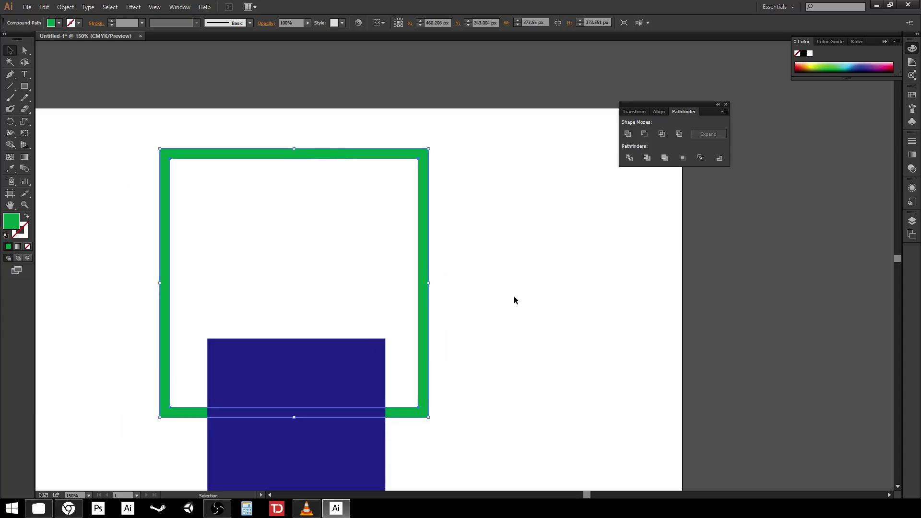
Subtract the blue rectangle from the frame with Minus Front, then zoom out to show the dome.
left_click(276, 358)
left_click(423, 333, "shift")
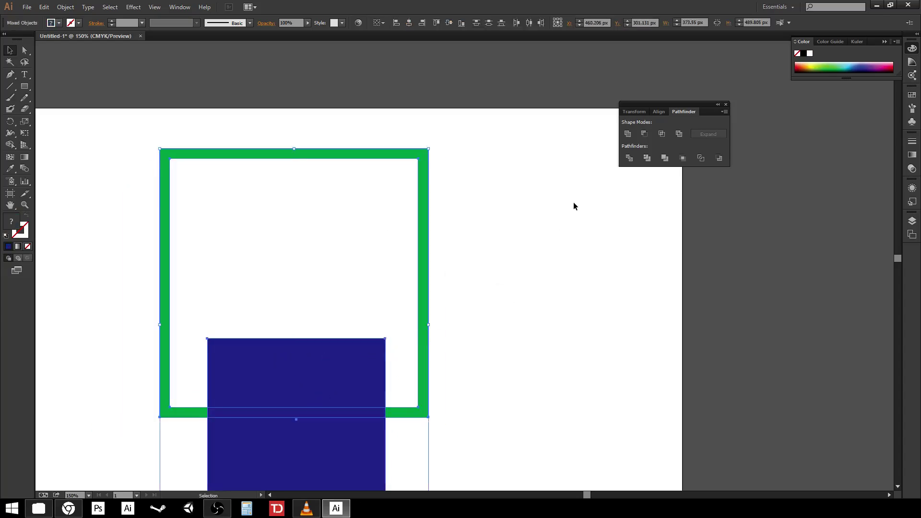
left_click(644, 134)
left_click(500, 301)
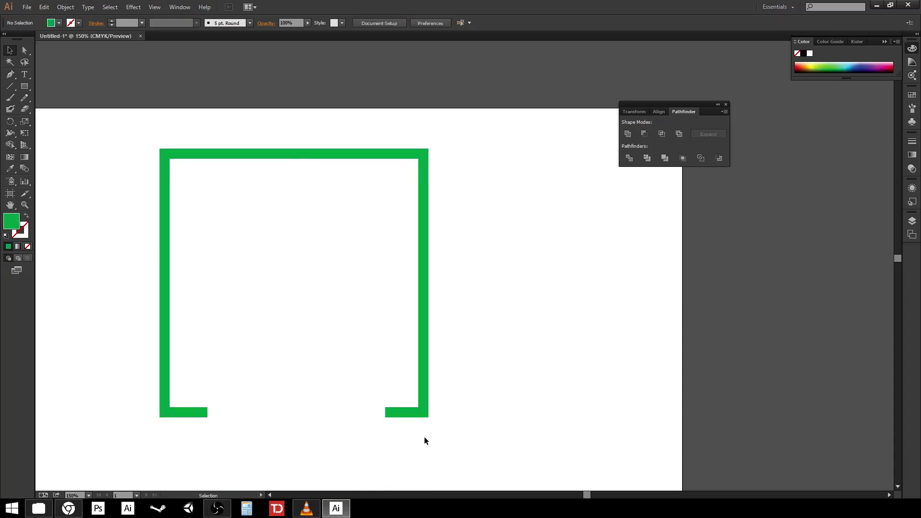
key("ctrl+minus")
key("ctrl+minus")
left_click_drag(495, 422, 365, 361)
Rotate the open frame 180° so its gap faces up and move it onto the dome.
left_click(300, 234)
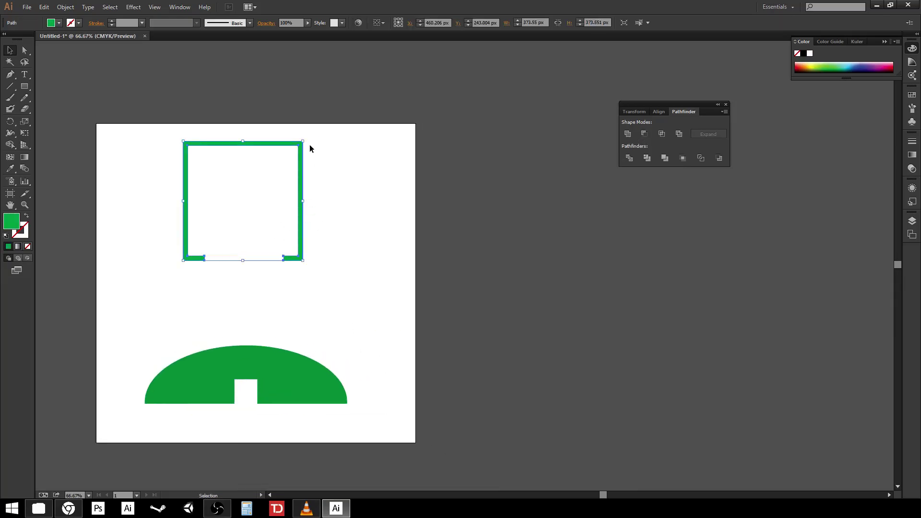
left_click_drag(308, 136, 156, 270)
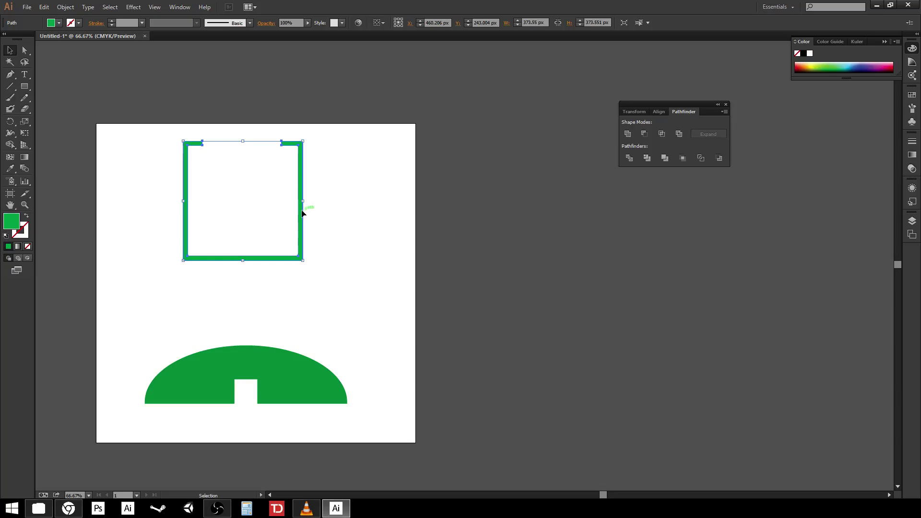
left_click_drag(299, 160, 302, 262)
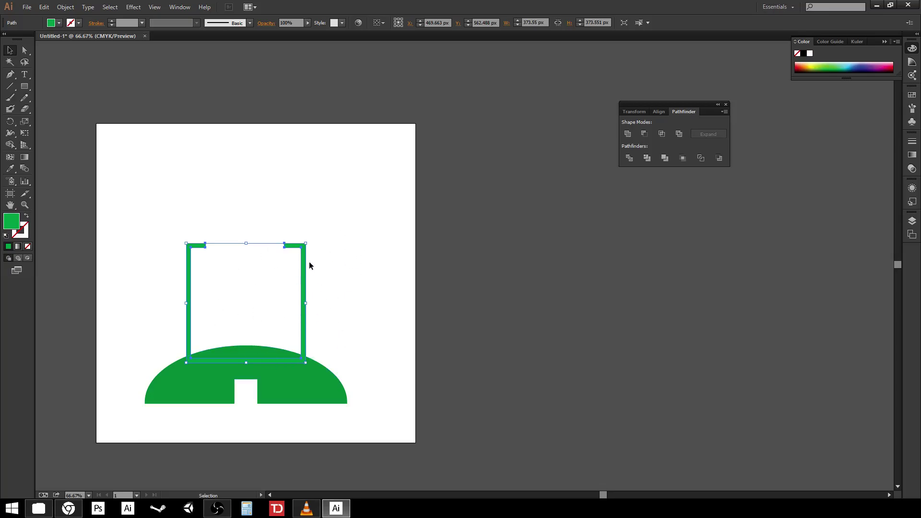
Marquee-select the dome and the frame together.
left_click(299, 386)
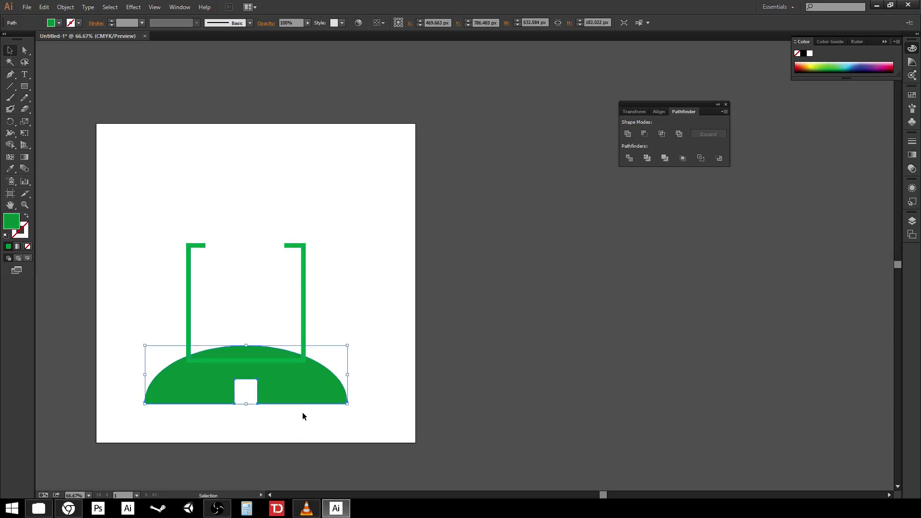
left_click(305, 284, "shift")
left_click(242, 265)
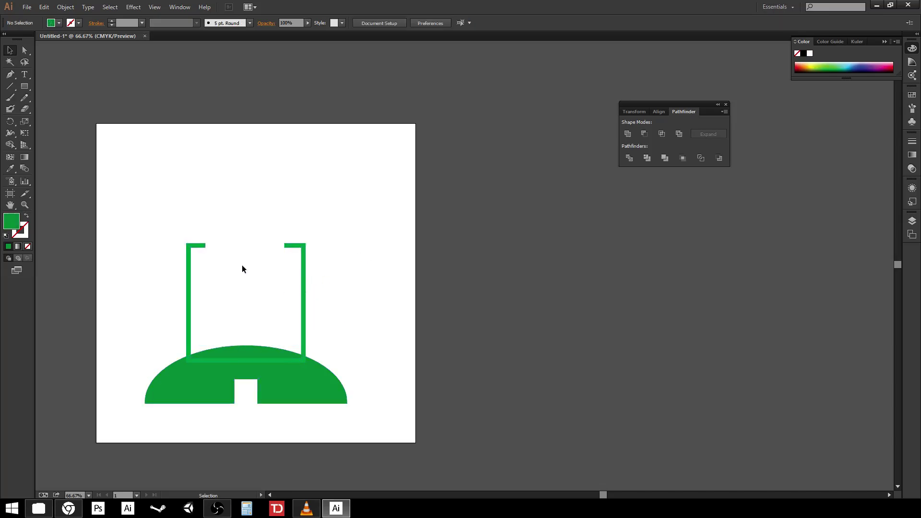
left_click_drag(125, 222, 373, 423)
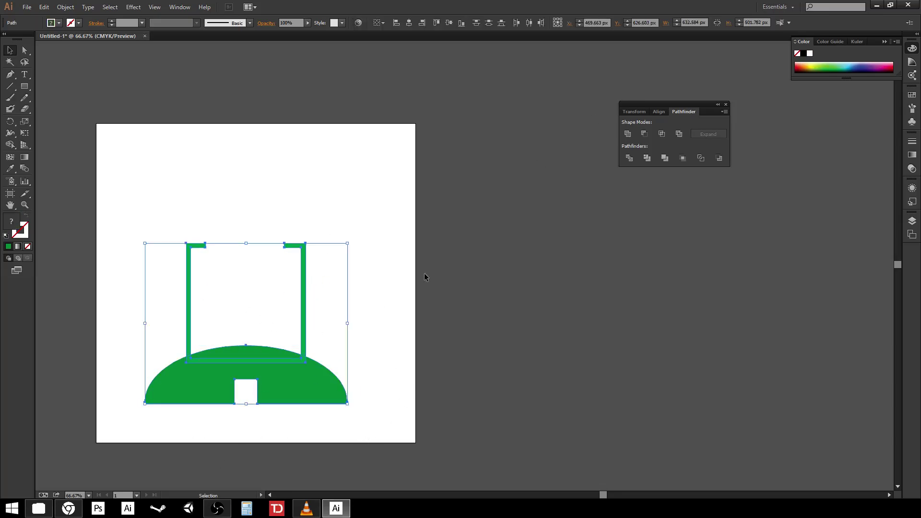
left_click(370, 298)
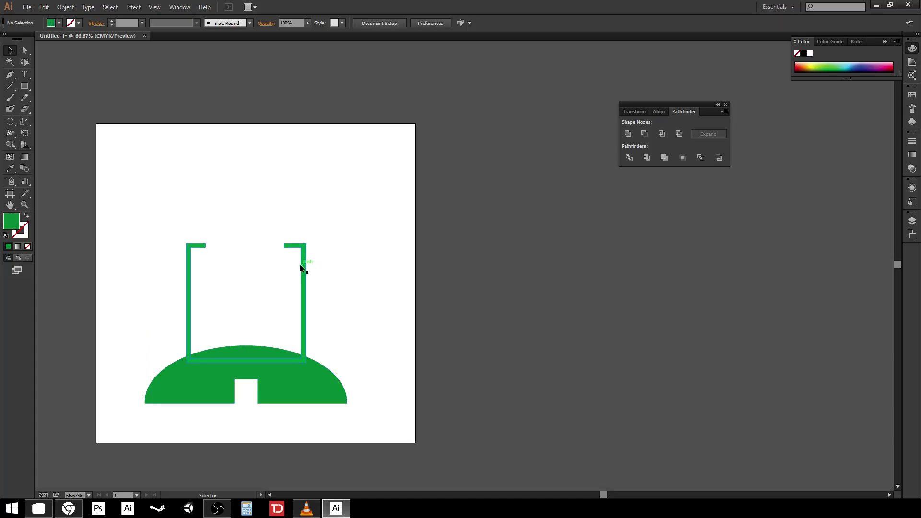
left_click_drag(166, 214, 353, 410)
Group the dome and open frame and drag the group higher on the artboard.
left_click(65, 7)
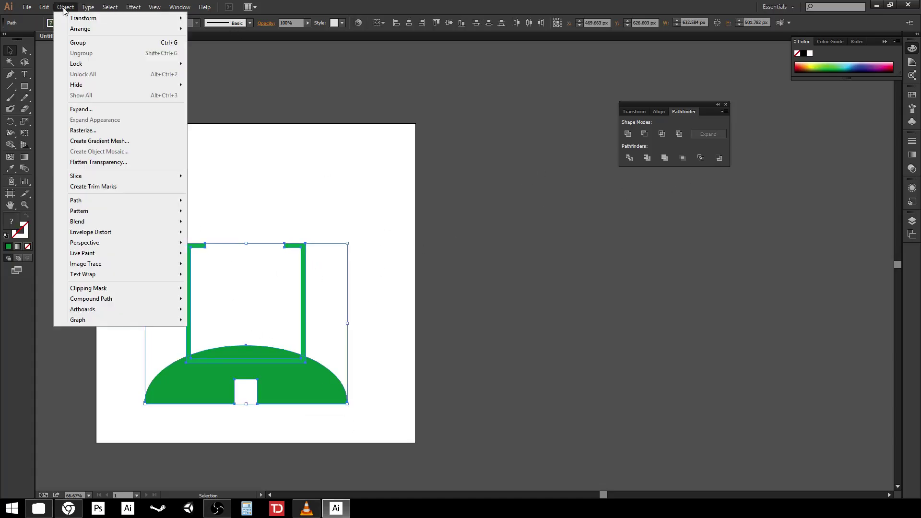
left_click(91, 45)
left_click(286, 331)
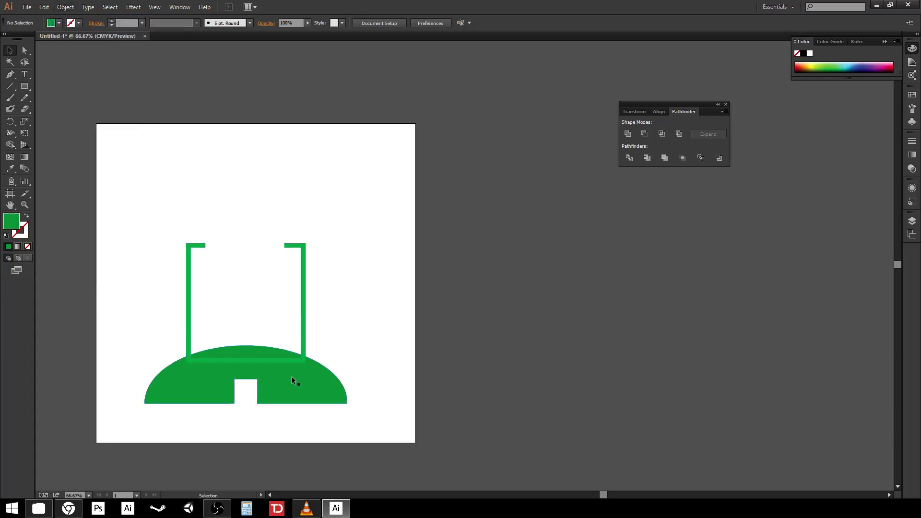
left_click_drag(311, 372, 261, 328)
left_click_drag(201, 343, 209, 317)
Ungroup the dome and frame, then move the frame away and undo the move.
left_click(57, 9)
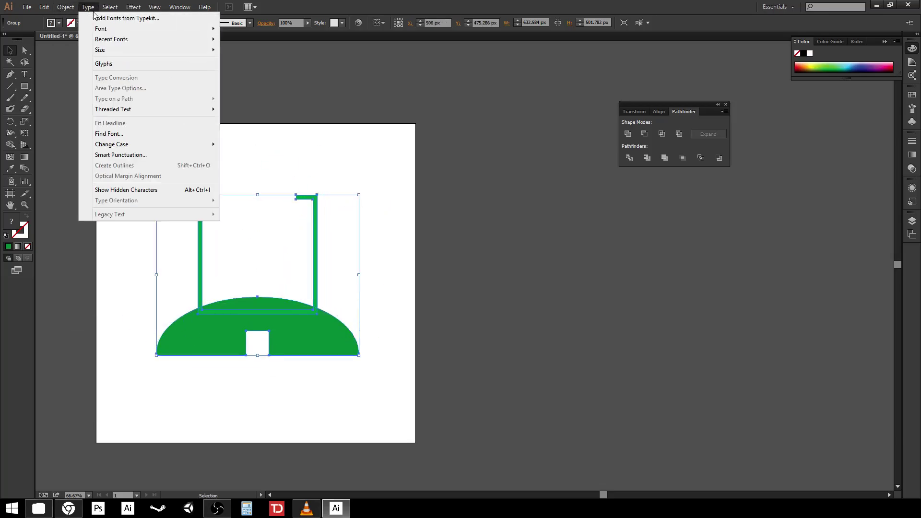
left_click(71, 43)
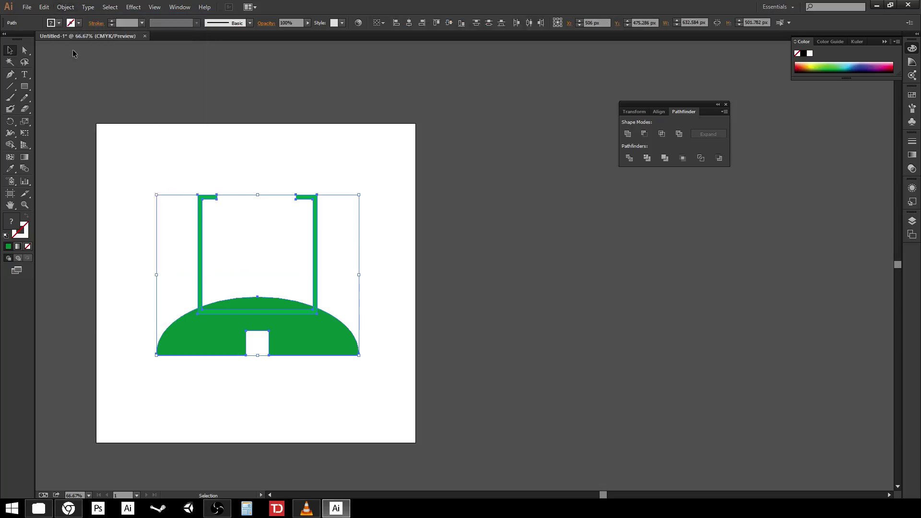
left_click(311, 169)
left_click_drag(318, 294, 298, 253)
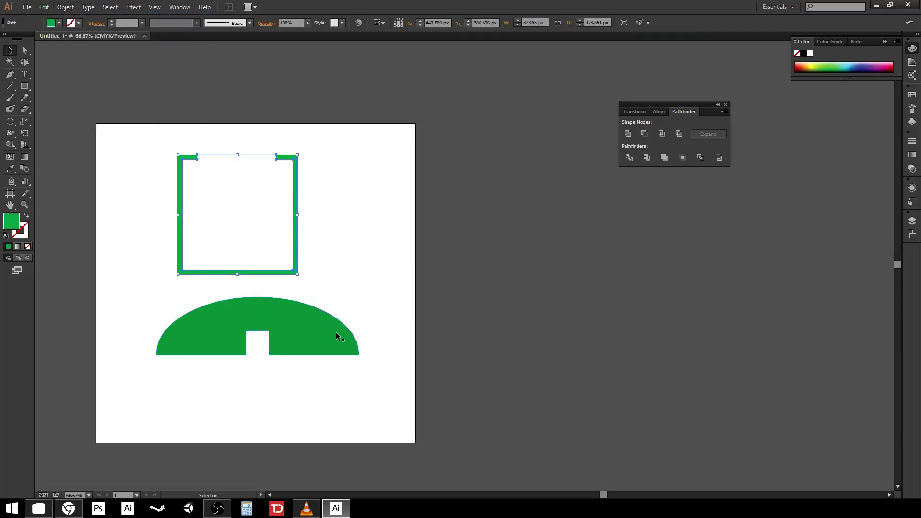
key("ctrl+z")
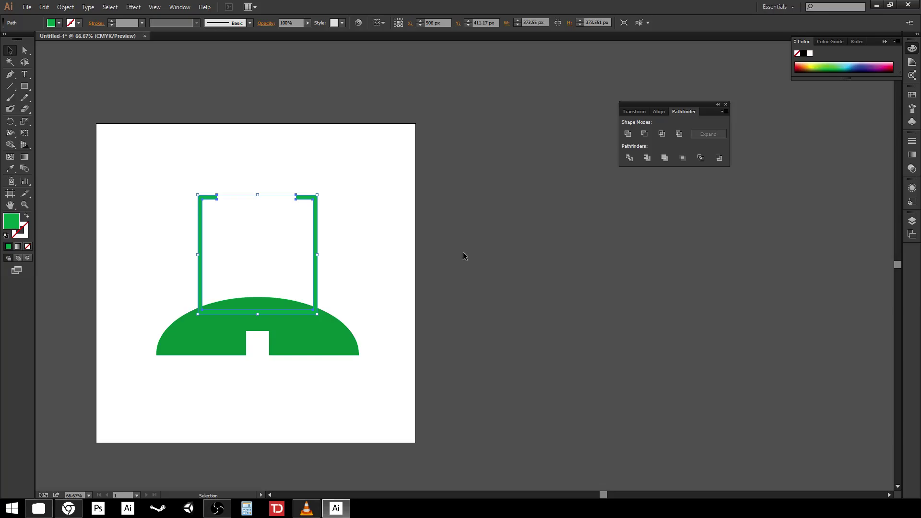
Fuse the dome and frame with Pathfinder Unite and drag the merged shape up and left.
left_click_drag(386, 414, 176, 194)
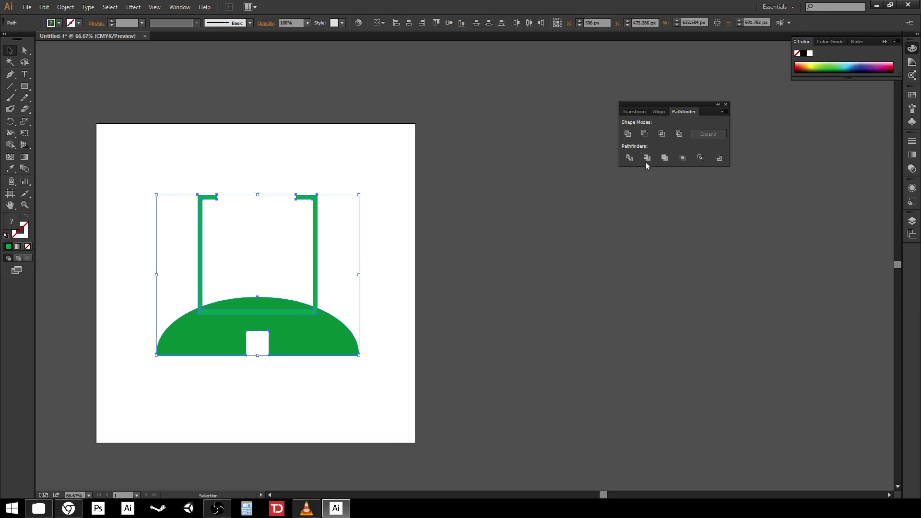
left_click(627, 135)
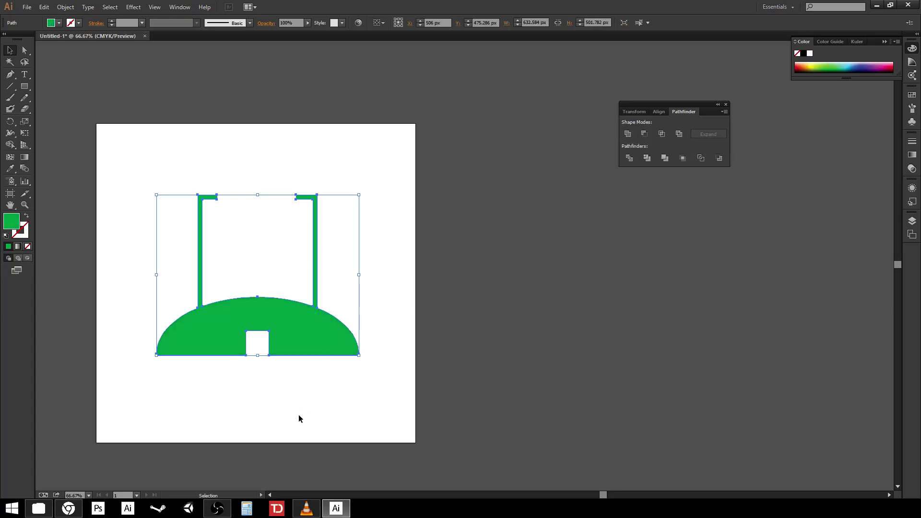
left_click_drag(327, 344, 268, 271)
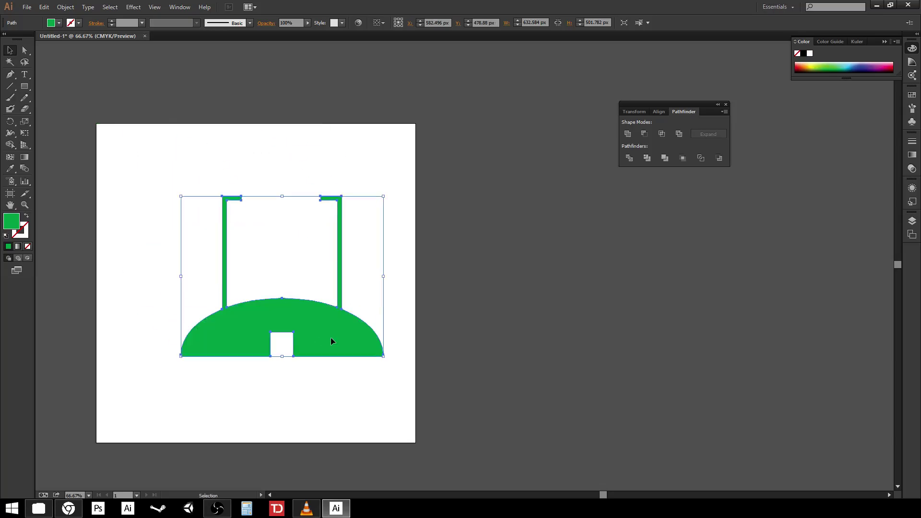